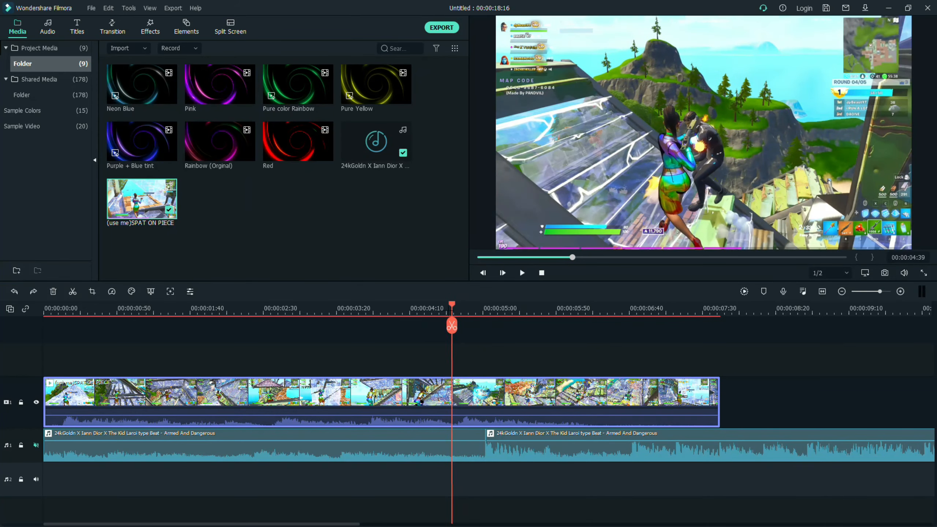
# Split the gameplay clip at 00:00:04:03, at two points around the elimination shot, and at 00:00:05:08
pyautogui.moveTo(451, 307); pyautogui.dragTo(400, 307)
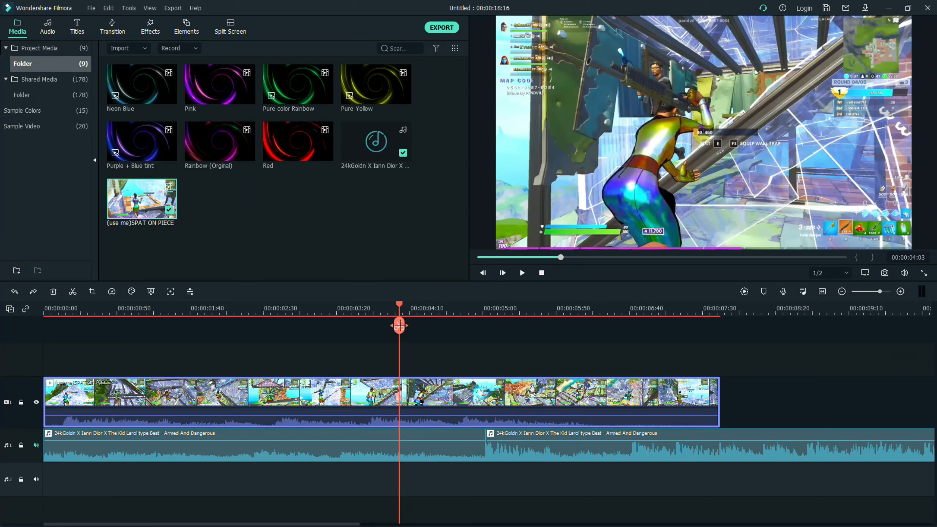
pyautogui.click(400, 325)
pyautogui.moveTo(399, 325); pyautogui.dragTo(494, 326)
pyautogui.click(440, 325)
pyautogui.click(466, 325)
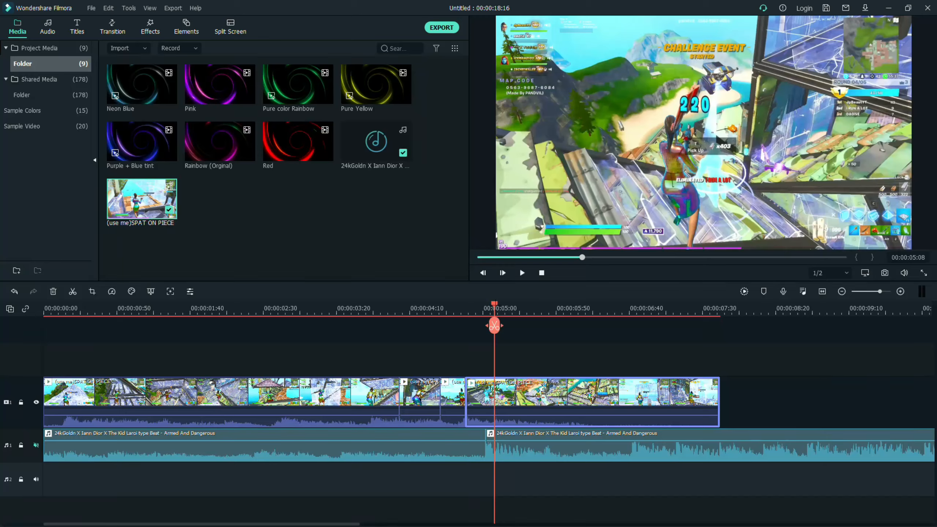
pyautogui.click(495, 325)
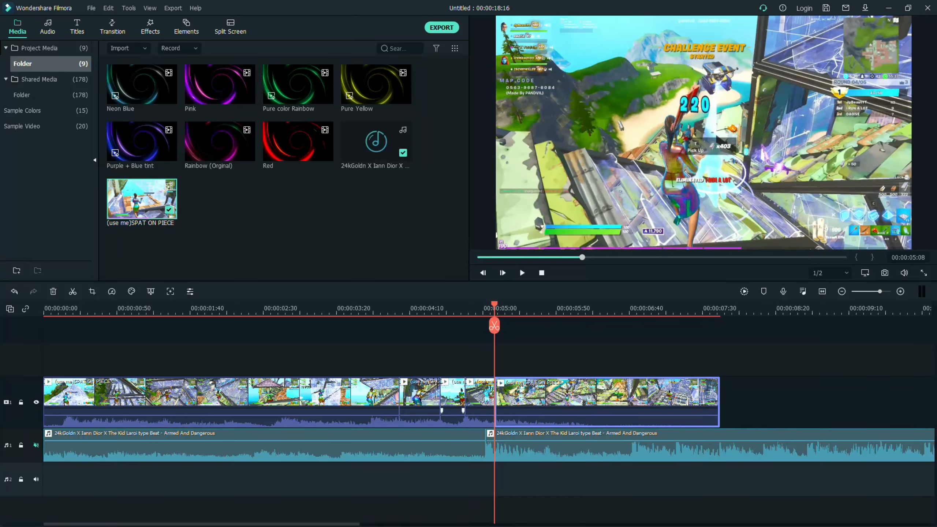
# Detach the audio from the four gameplay pieces after the first cut
pyautogui.moveTo(417, 363); pyautogui.dragTo(540, 387)
pyautogui.rightClick(555, 387)
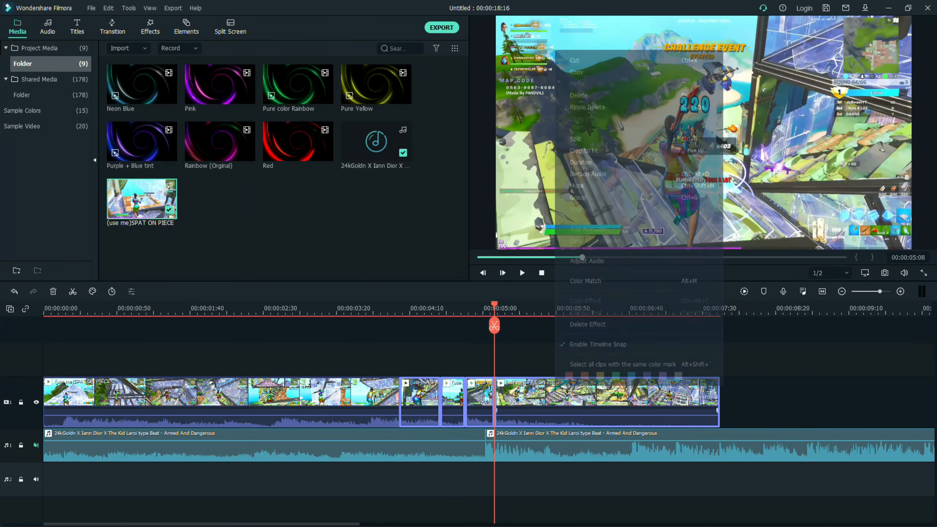
pyautogui.click(583, 171)
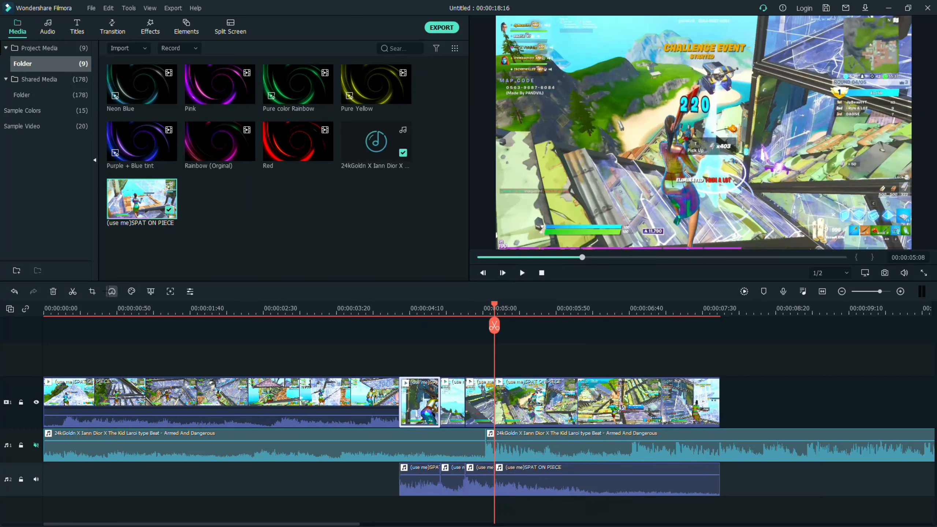
# Slow the first short gameplay piece to 0.50x and speed up the second short piece to 2x
pyautogui.click(112, 292)
pyautogui.moveTo(125, 330)
pyautogui.click(240, 332)
pyautogui.click(483, 398)
pyautogui.click(112, 291)
pyautogui.moveTo(136, 351)
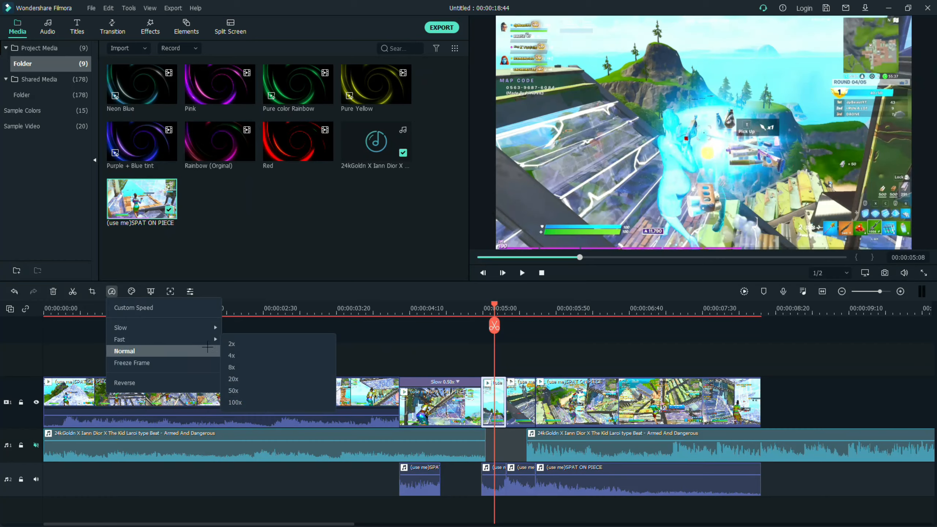
pyautogui.click(239, 351)
# Slow the third short gameplay piece to 0.50x
pyautogui.click(112, 292)
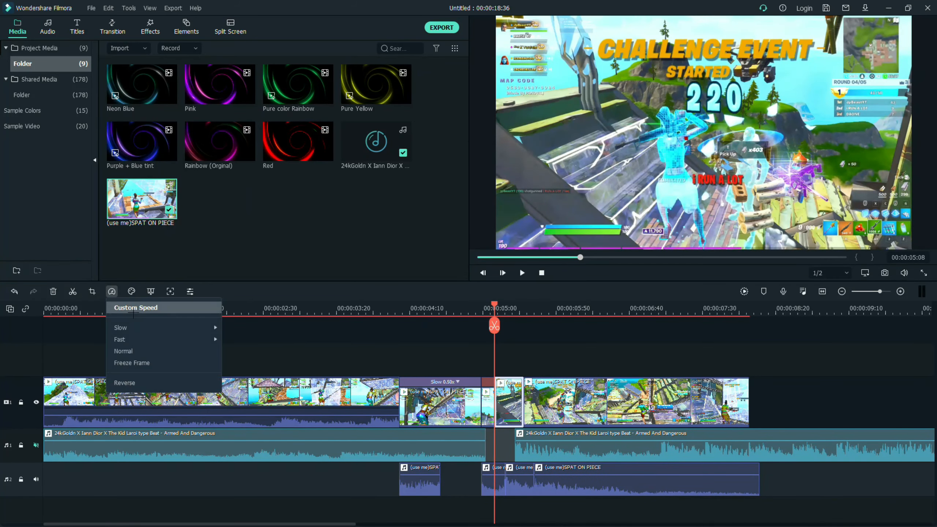
pyautogui.moveTo(135, 327)
pyautogui.click(236, 332)
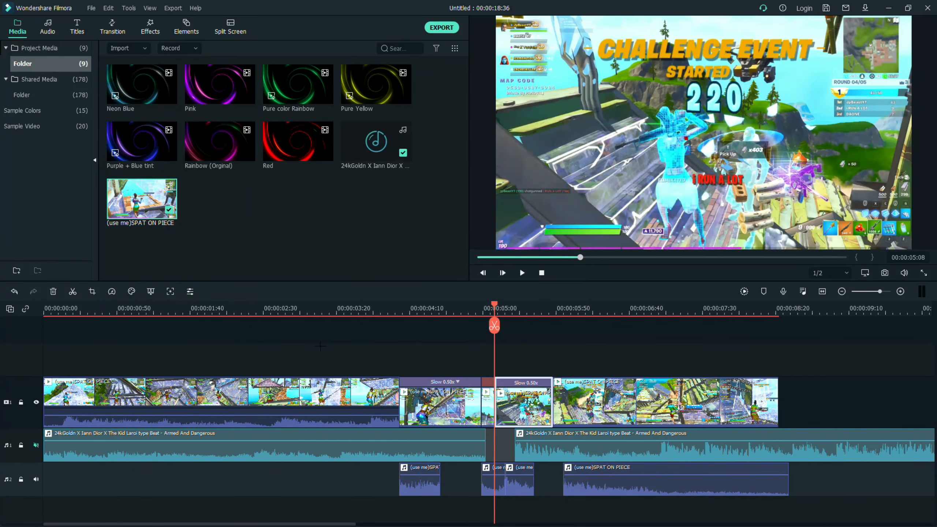
# Close the gap in the music track, regroup the detached gameplay audio pieces around the beat drop, and preview from 00:00:03:17
pyautogui.moveTo(506, 448); pyautogui.dragTo(503, 444)
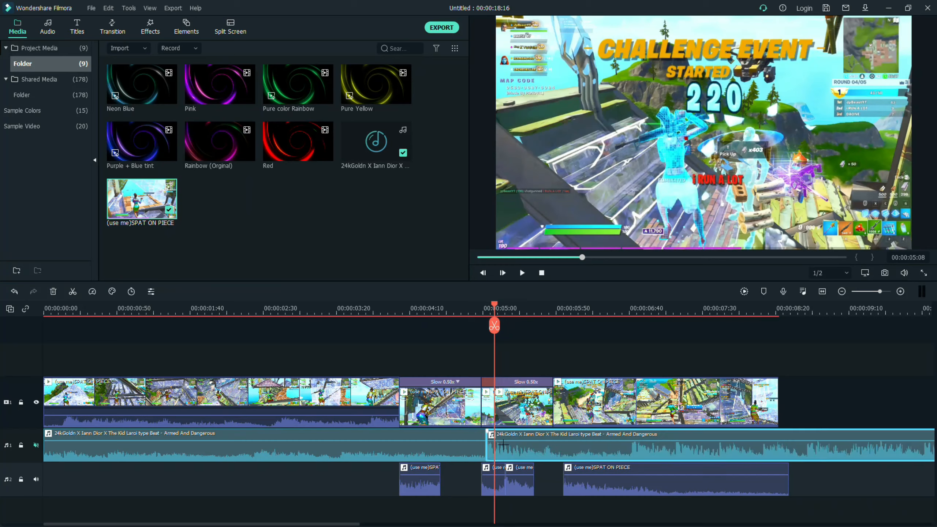
pyautogui.moveTo(555, 505); pyautogui.dragTo(505, 466)
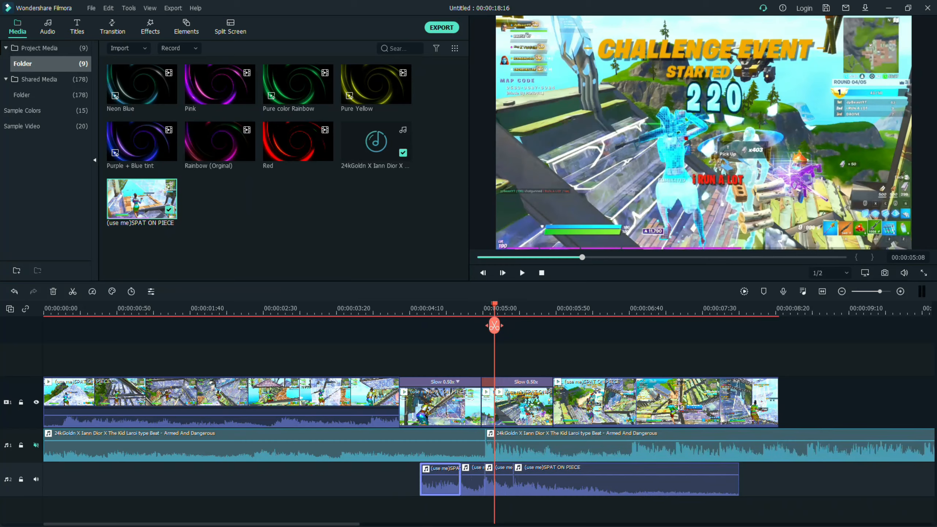
pyautogui.moveTo(494, 303); pyautogui.dragTo(332, 307)
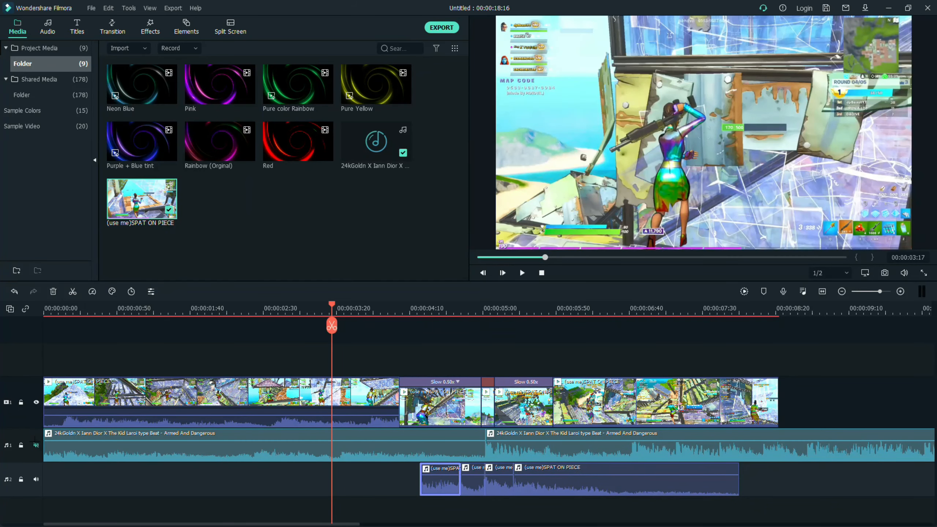
pyautogui.press('space')
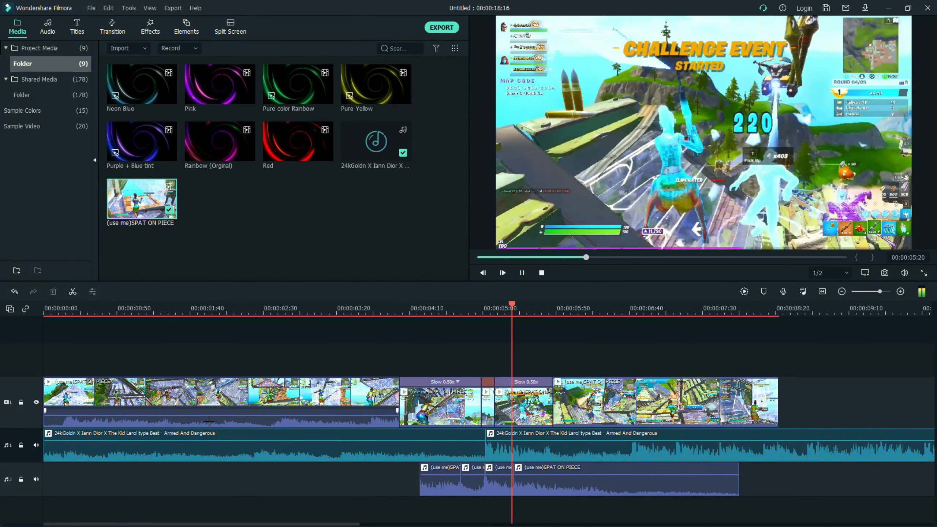
pyautogui.press('space')
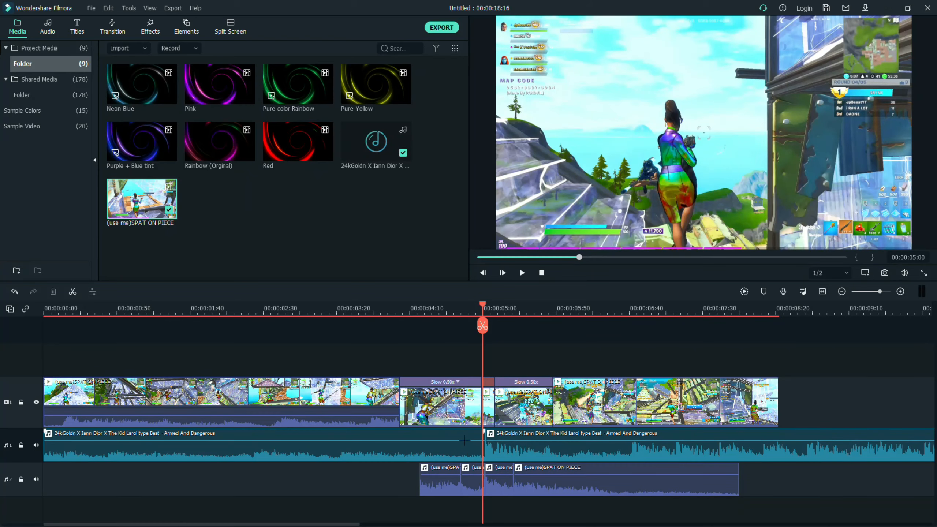
# Overlay the Red clip on a new track ending with the first slow-motion piece, set its blending mode to Screen, and preview it
pyautogui.click(460, 393)
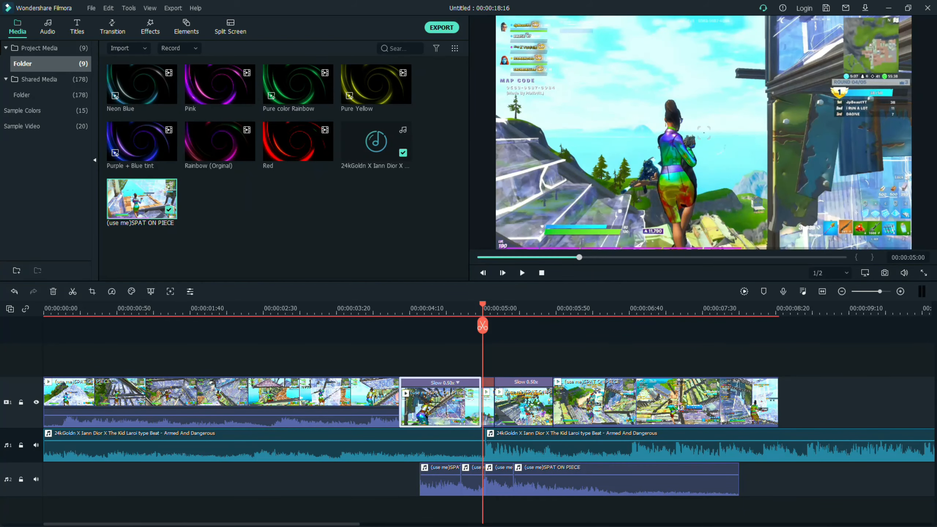
pyautogui.moveTo(298, 144); pyautogui.dragTo(320, 366)
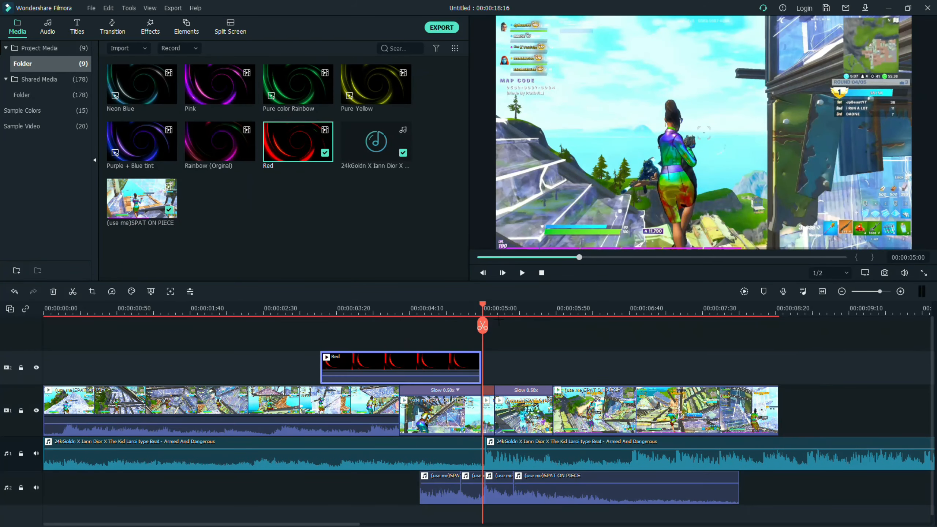
pyautogui.doubleClick(321, 366)
pyautogui.click(210, 93)
pyautogui.scroll(-3, 199, 205)
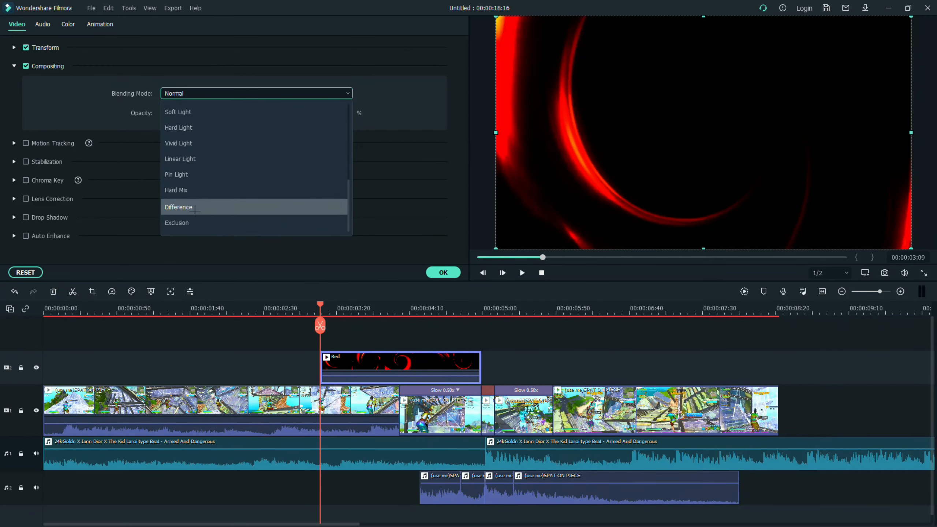
pyautogui.scroll(3, 197, 195)
pyautogui.click(197, 208)
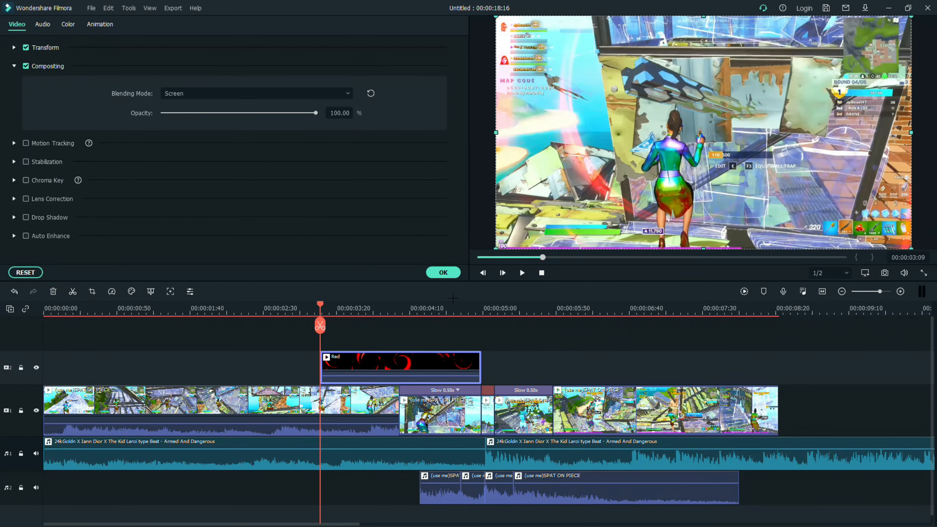
pyautogui.click(444, 272)
pyautogui.press('space')
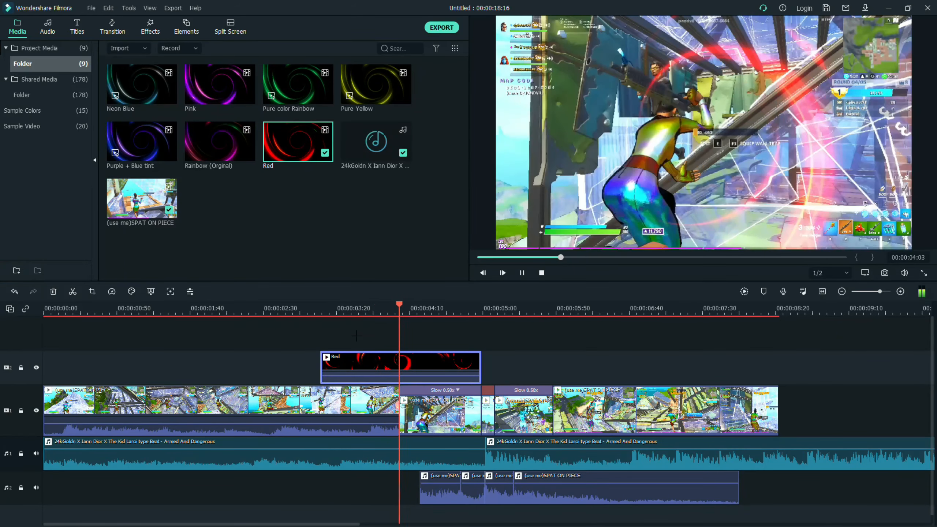
pyautogui.press('space')
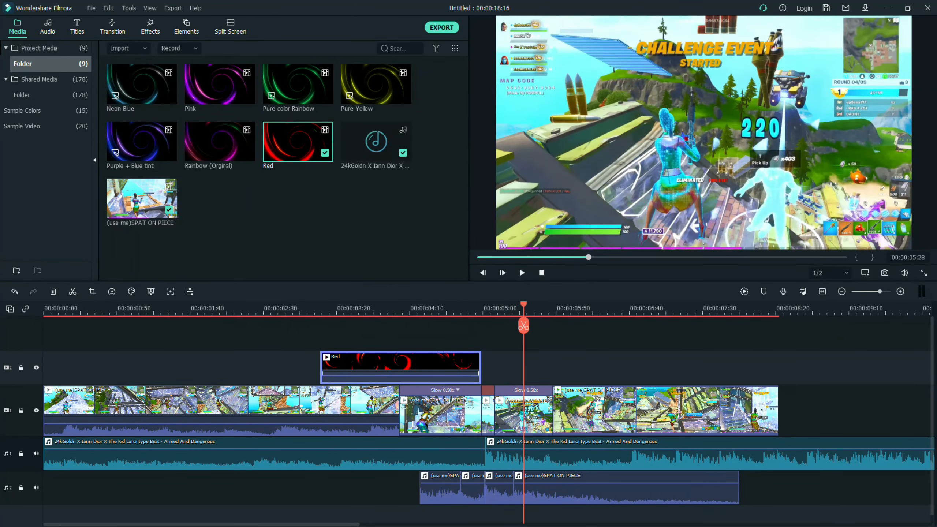
# Set the Red overlay's custom speed to 1.5x and keep its end aligned with the first slow-motion piece
pyautogui.doubleClick(348, 357)
pyautogui.click(440, 272)
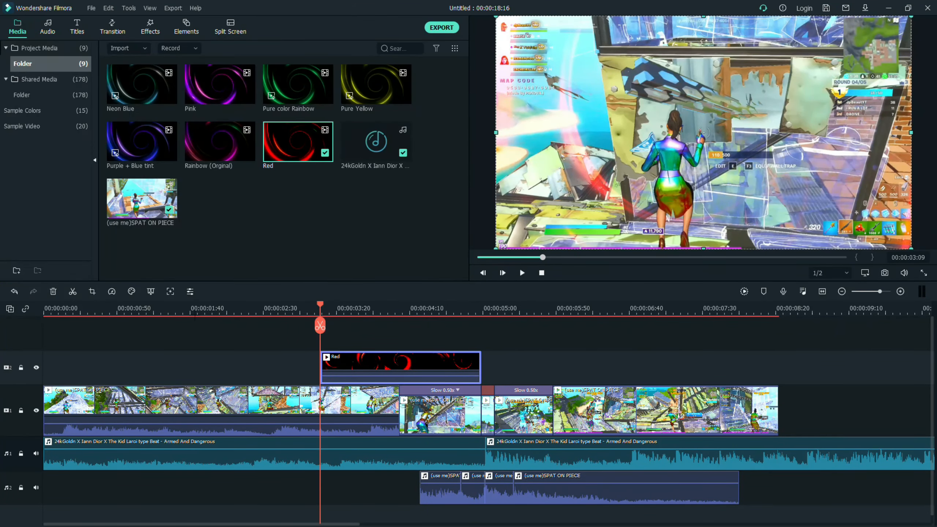
pyautogui.click(112, 291)
pyautogui.click(127, 312)
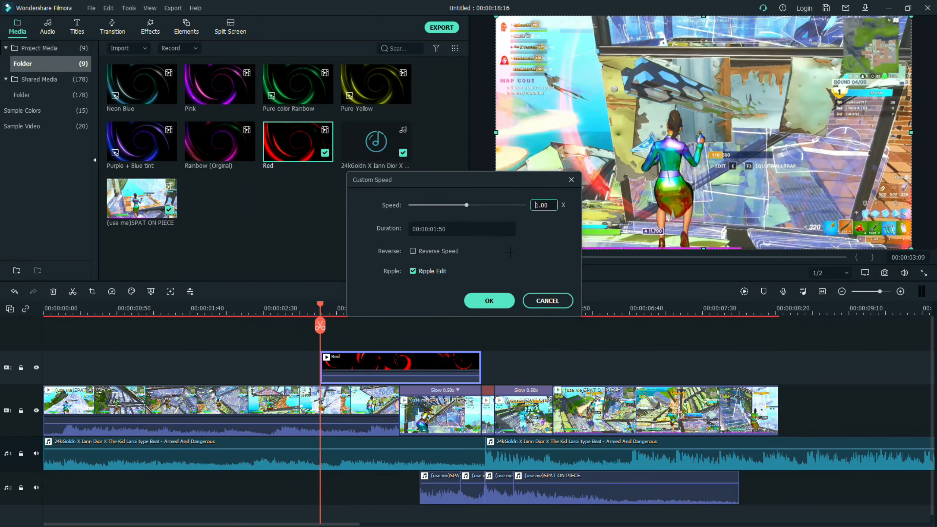
pyautogui.write('1.5')
pyautogui.press('Return')
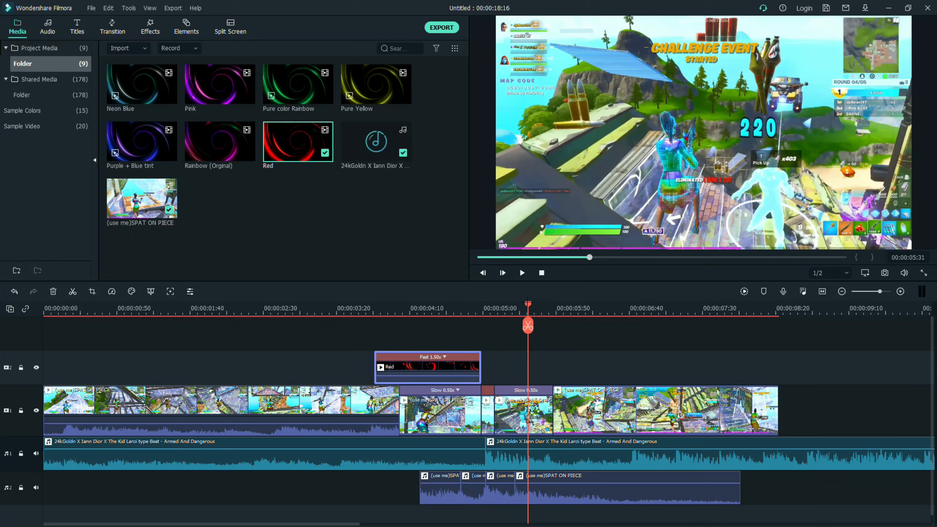
# Split the first gameplay piece at the Red overlay's start, 00:00:03:46, and move the overlay up one track
pyautogui.moveTo(528, 325); pyautogui.dragTo(375, 324)
pyautogui.click(384, 406)
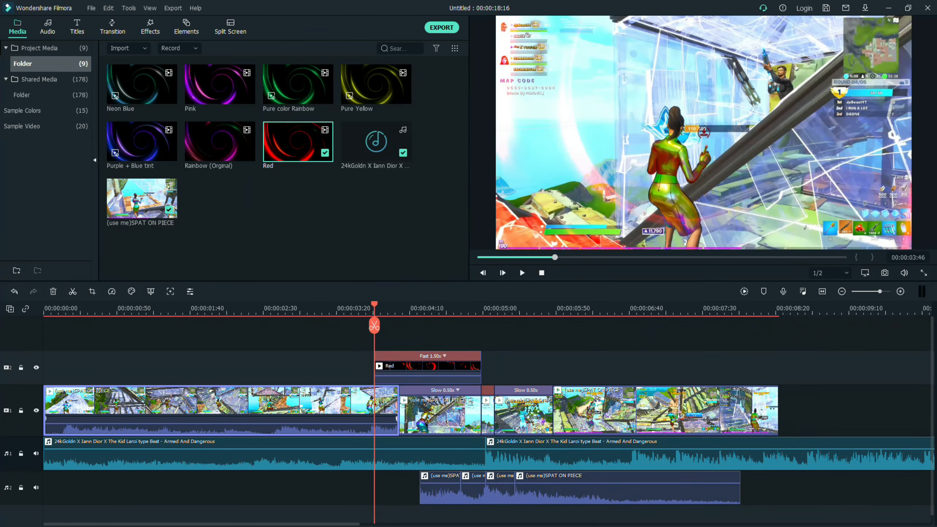
pyautogui.click(372, 330)
pyautogui.moveTo(415, 355); pyautogui.dragTo(414, 342)
# Duplicate the new short piece and the first slow-motion piece onto the empty track directly beneath the Red overlay
pyautogui.moveTo(378, 403); pyautogui.dragTo(446, 444)
pyautogui.rightClick(446, 444)
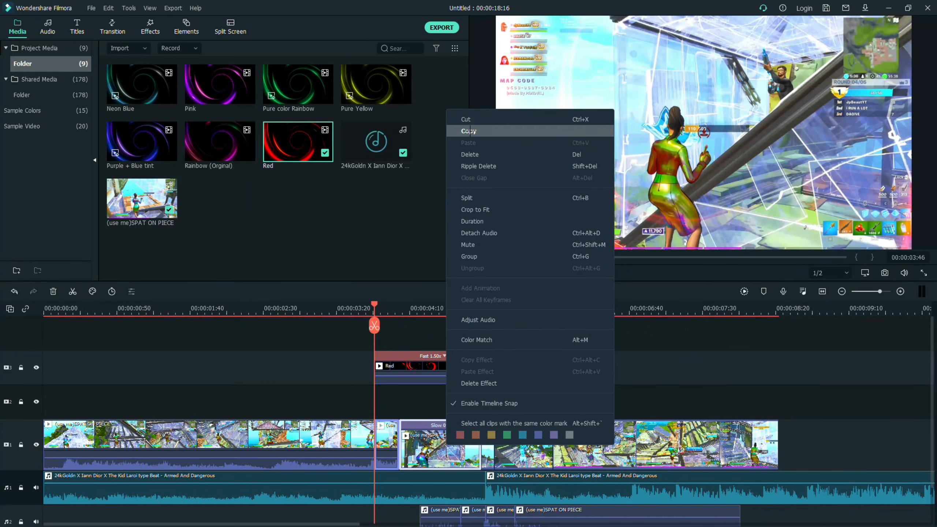
pyautogui.click(468, 131)
pyautogui.moveTo(372, 300); pyautogui.dragTo(803, 301)
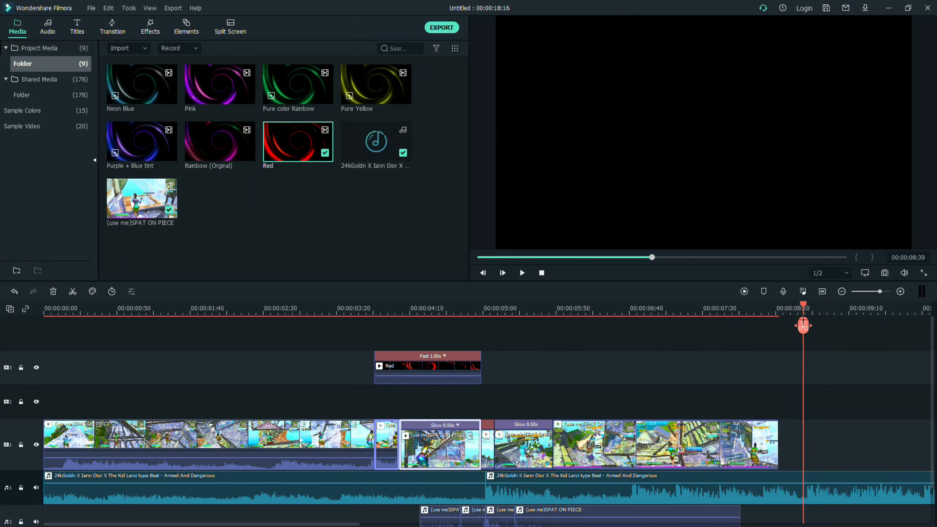
pyautogui.hotkey('ctrl', 'v')
pyautogui.moveTo(825, 432); pyautogui.dragTo(423, 405)
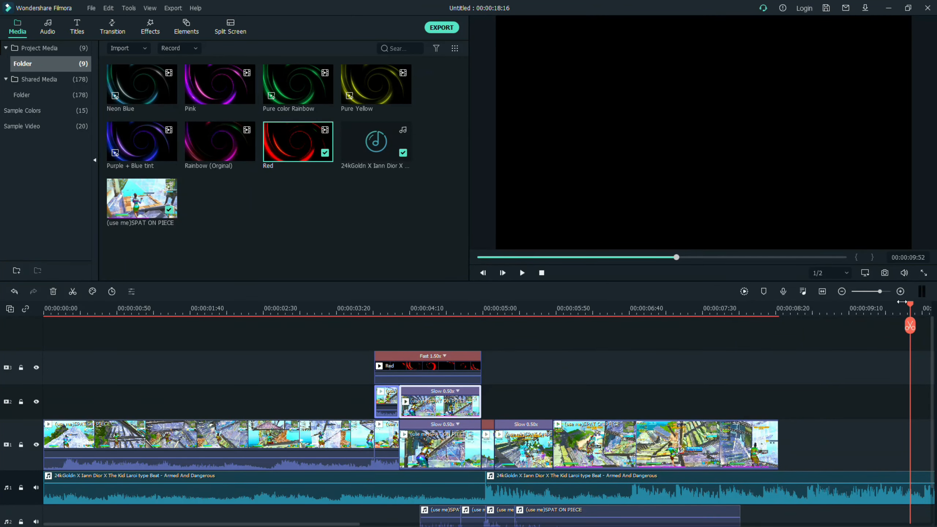
# Enable Chroma Key on the duplicated slow-motion piece and sample the light-blue sky at 00:00:04:17 as its key colour
pyautogui.moveTo(910, 306); pyautogui.dragTo(420, 306)
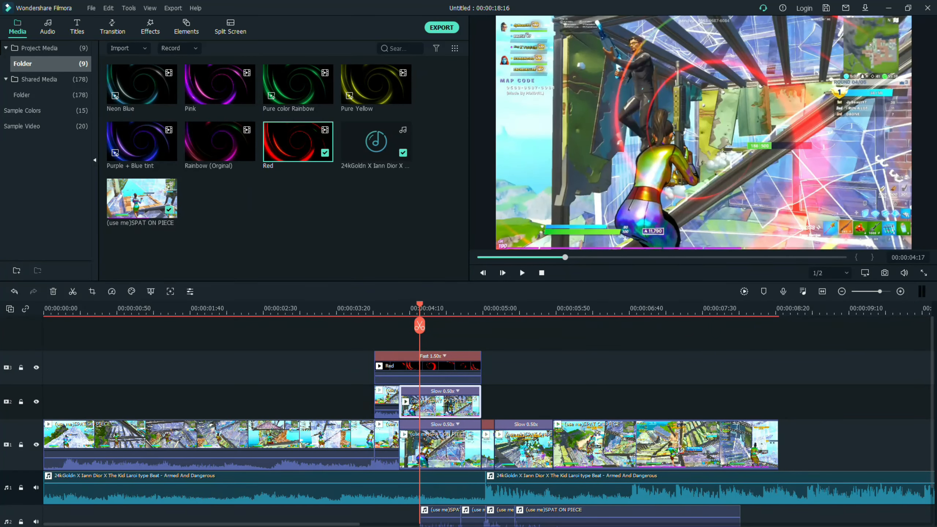
pyautogui.doubleClick(448, 405)
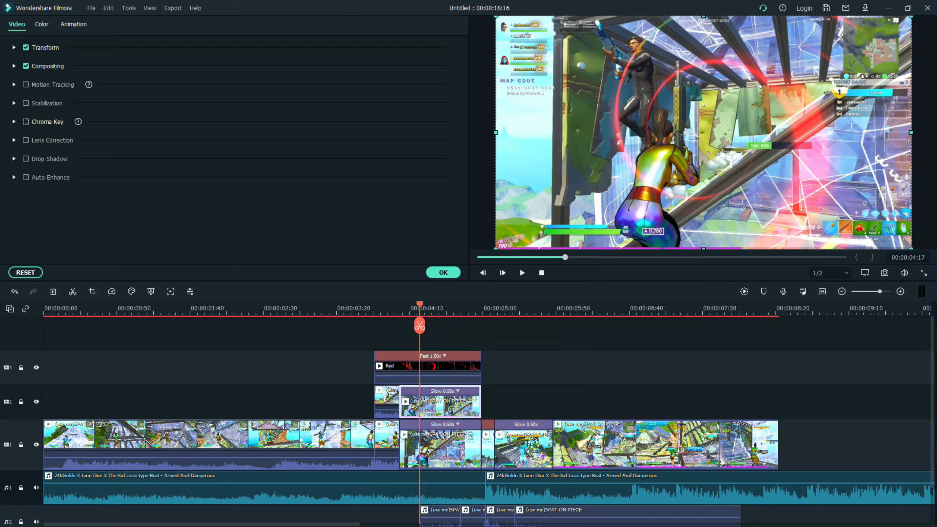
pyautogui.click(25, 122)
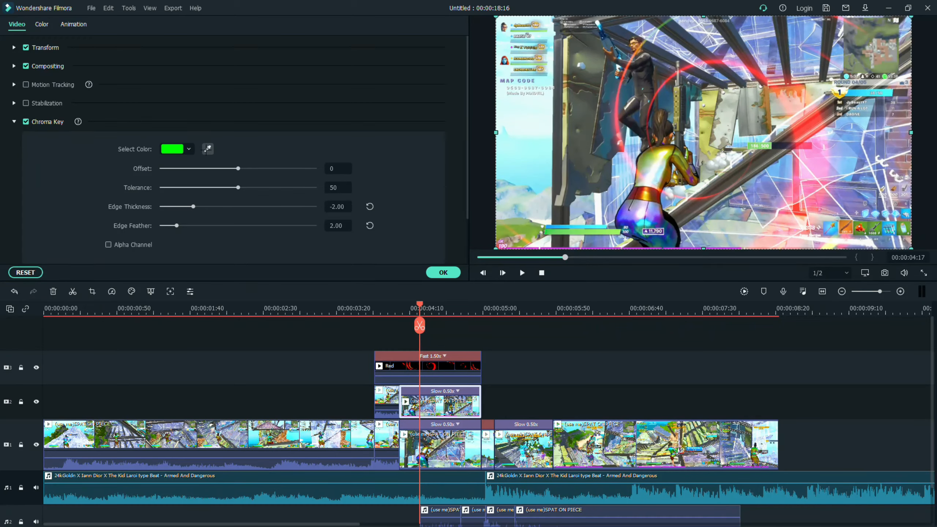
pyautogui.click(207, 149)
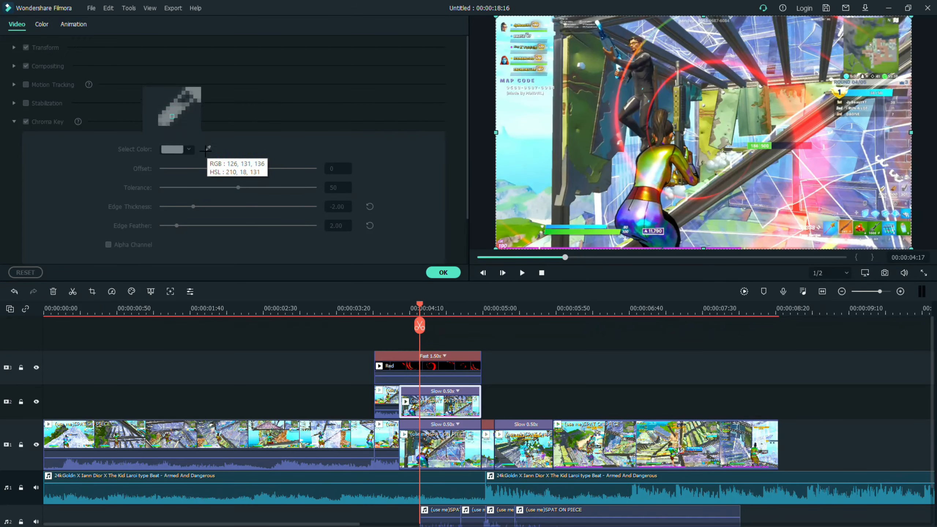
pyautogui.click(542, 164)
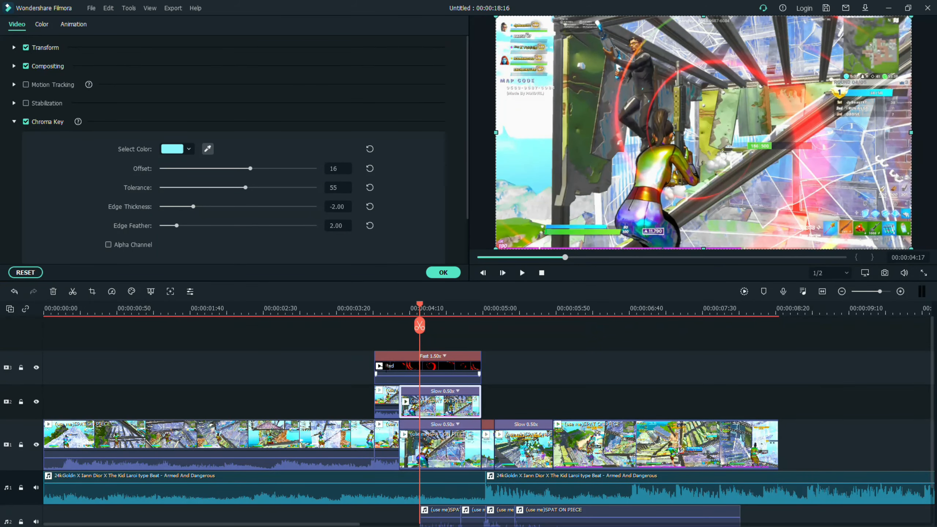
# Enable Chroma Key on the duplicated short piece and sample the light-blue sky as its key colour
pyautogui.doubleClick(387, 399)
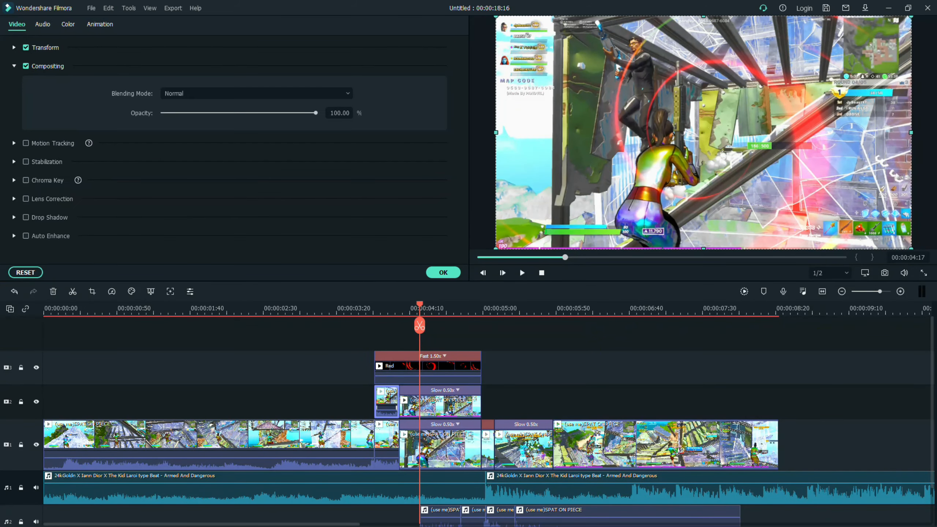
pyautogui.click(14, 180)
pyautogui.click(26, 180)
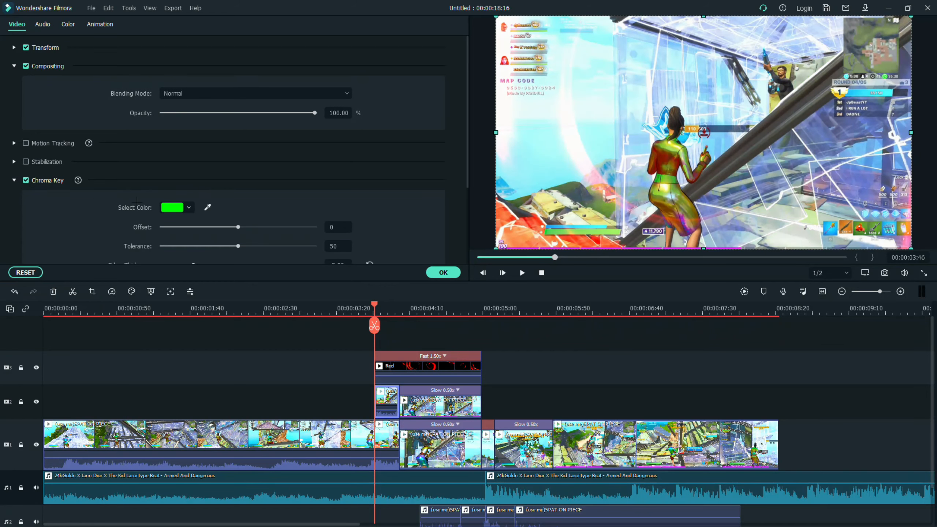
pyautogui.click(208, 208)
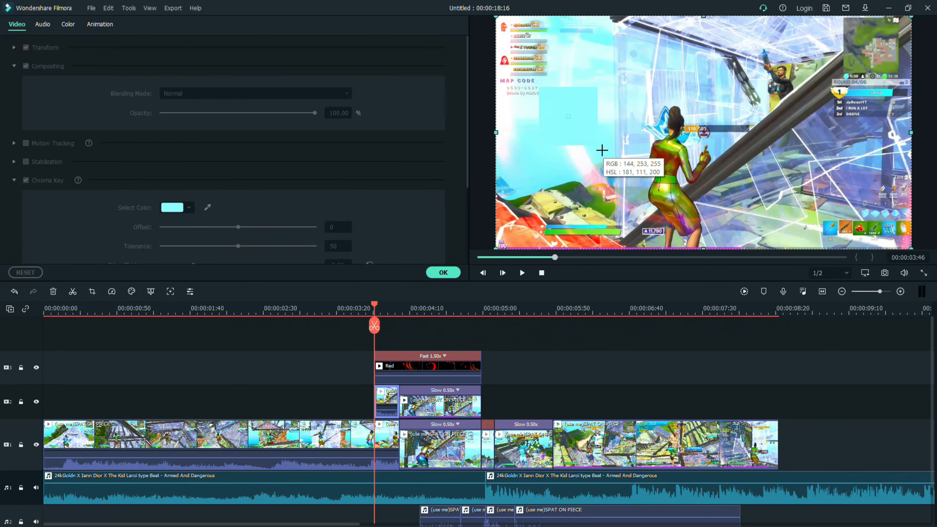
pyautogui.click(603, 166)
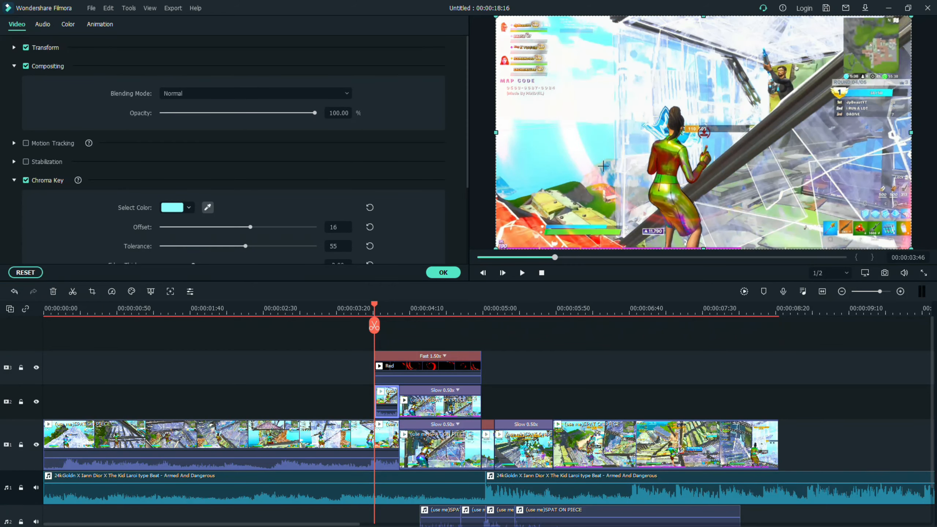
# Apply the black-and-white Willow filter to both chroma-keyed duplicate pieces beneath the Red overlay
pyautogui.click(451, 273)
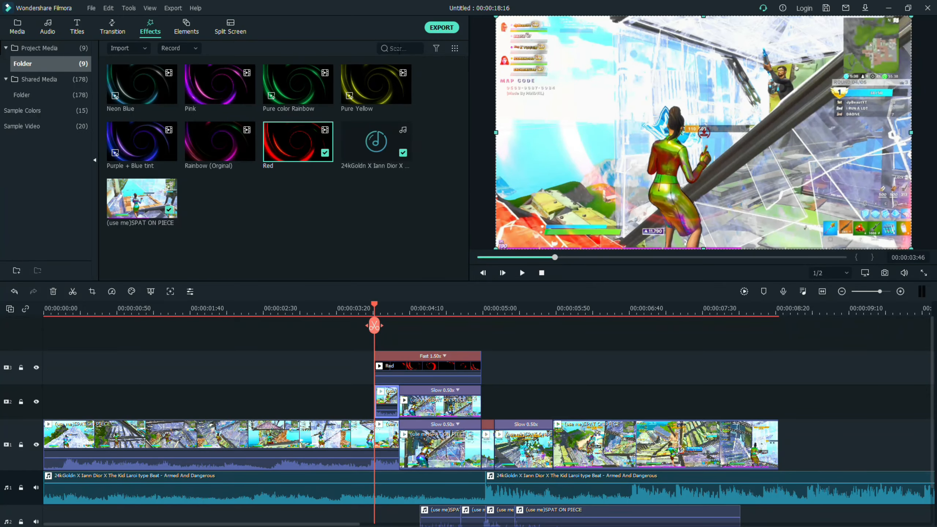
pyautogui.write('will')
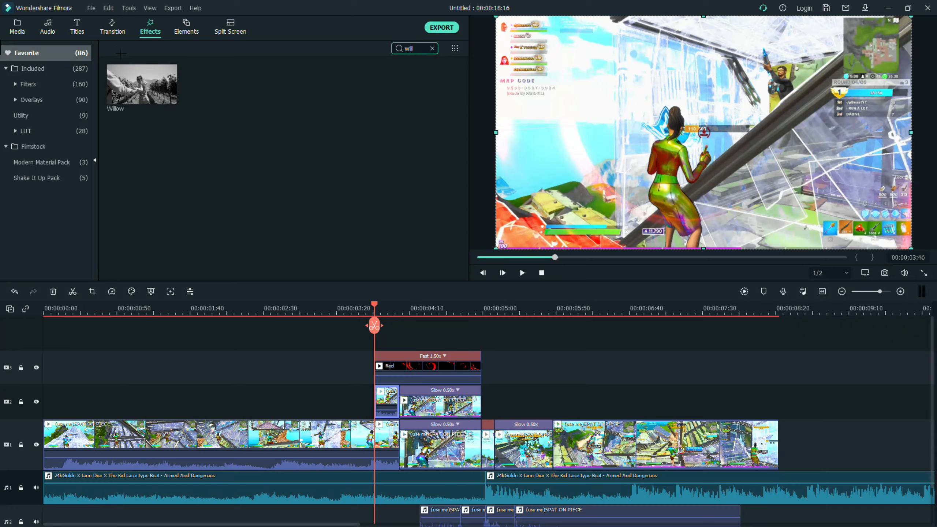
pyautogui.moveTo(142, 84); pyautogui.dragTo(387, 401)
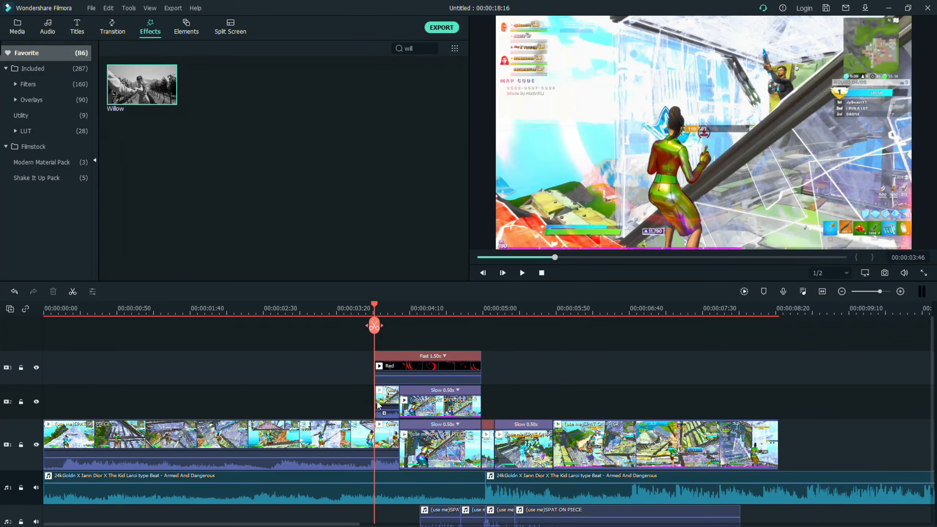
pyautogui.click(416, 390)
pyautogui.press('space')
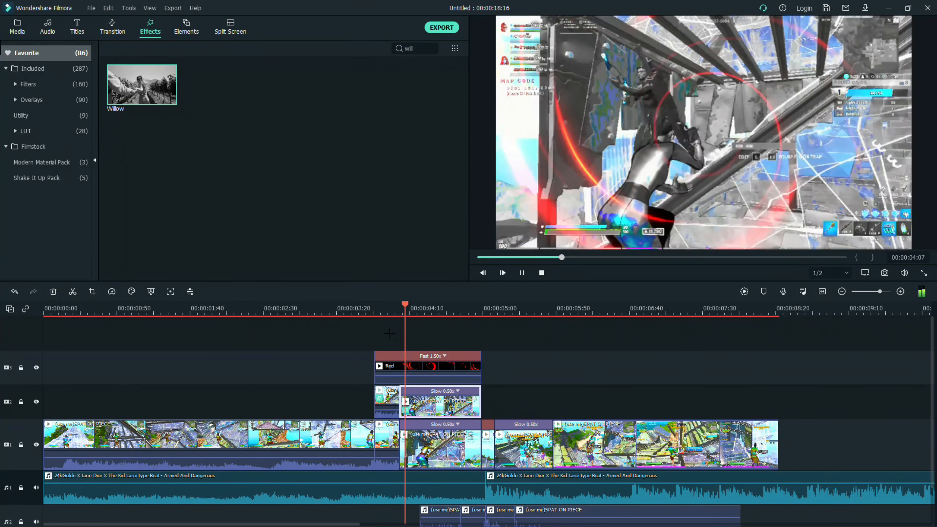
# Move the Red overlay up one track and add a Hue Shift effect beneath it, trimmed to the overlay's length
pyautogui.click(509, 377)
pyautogui.moveTo(459, 368); pyautogui.dragTo(460, 340)
pyautogui.click(432, 48)
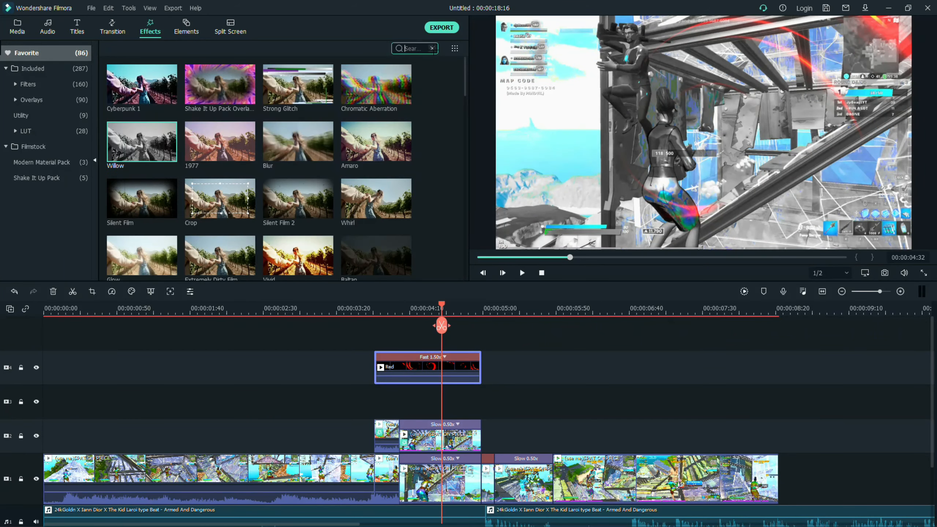
pyautogui.write('hue')
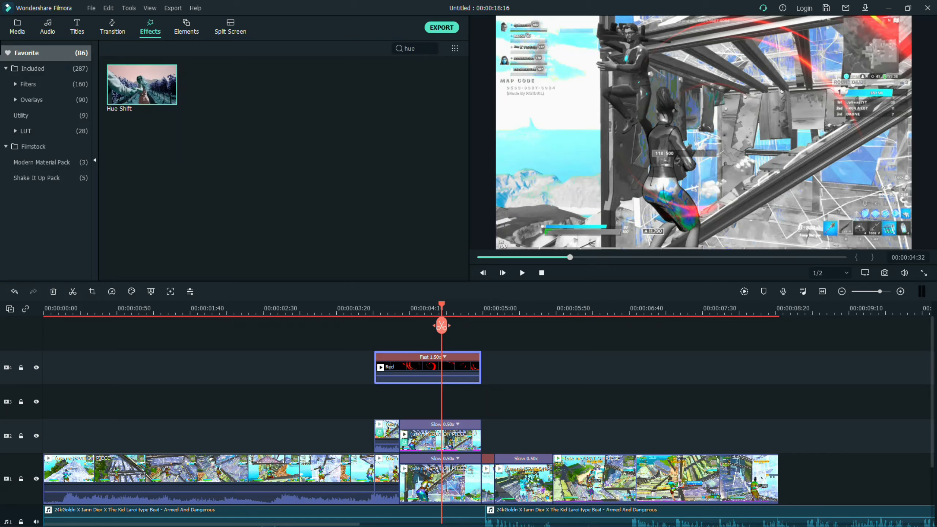
pyautogui.moveTo(141, 84); pyautogui.dragTo(380, 414)
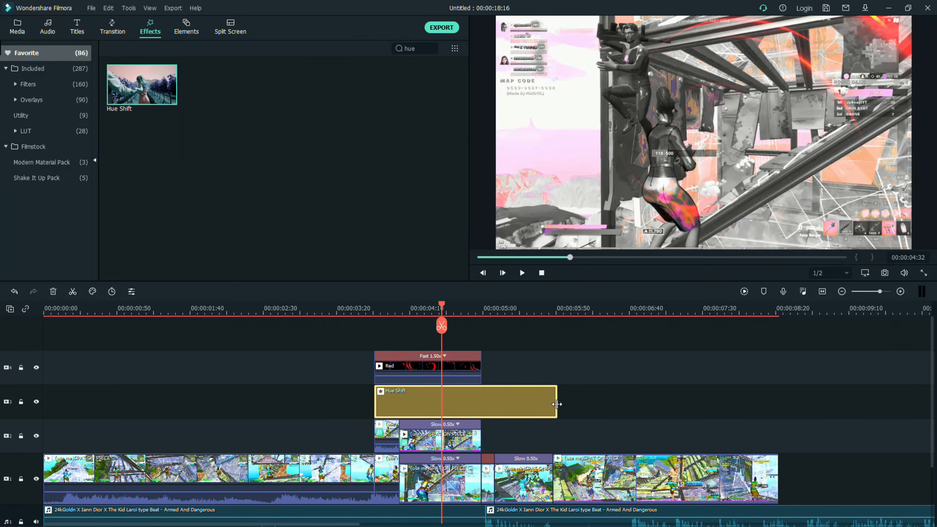
pyautogui.moveTo(558, 403); pyautogui.dragTo(482, 404)
# Lower the Hue Shift effect's Hue until the blue areas turn pink-purple, keeping Alpha at 100
pyautogui.doubleClick(458, 411)
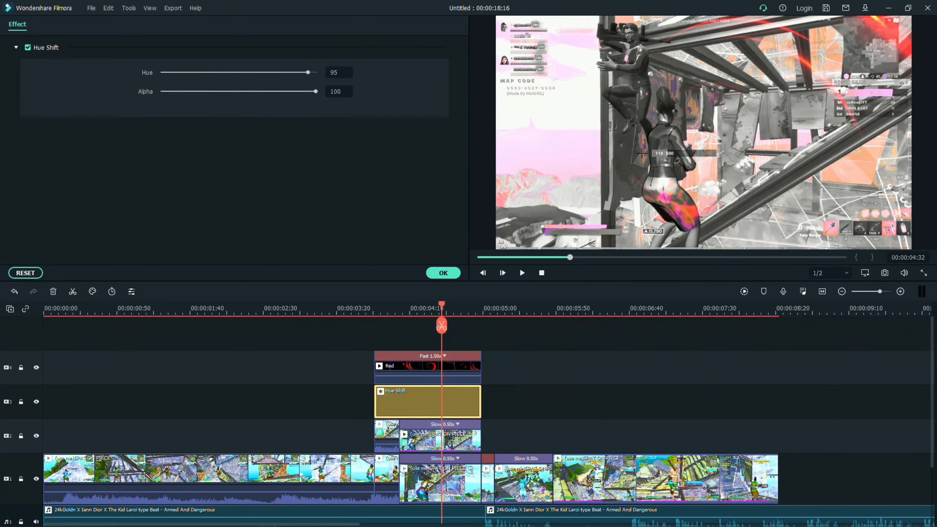
pyautogui.click(610, 160)
pyautogui.moveTo(301, 74); pyautogui.dragTo(271, 73)
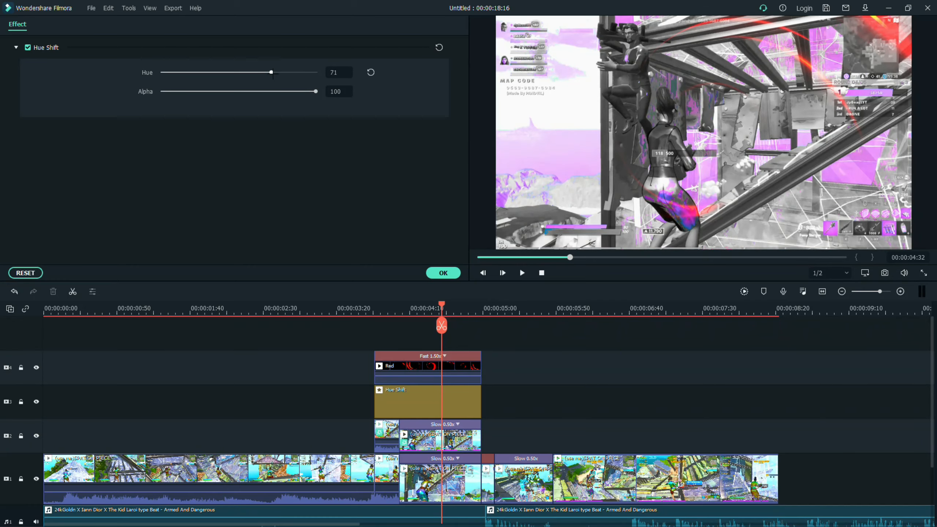
pyautogui.click(371, 73)
pyautogui.moveTo(300, 73); pyautogui.dragTo(265, 73)
pyautogui.click(444, 271)
# Replace the Red overlay with the Purple + Blue tint clip at 1.50x speed, using Screen blending
pyautogui.click(15, 31)
pyautogui.click(440, 365)
pyautogui.press('Delete')
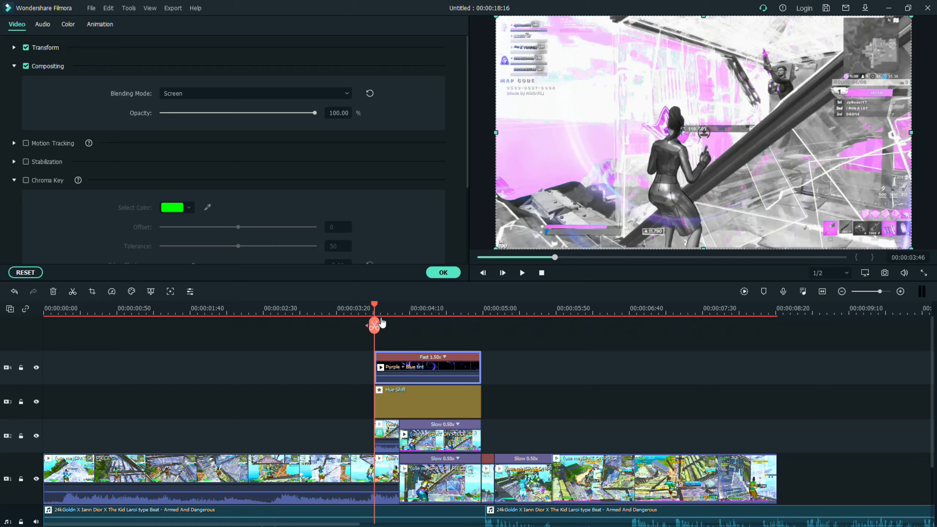
# Play back the section with the Purple + Blue tint overlay and Hue Shift to check the look
pyautogui.press('space')
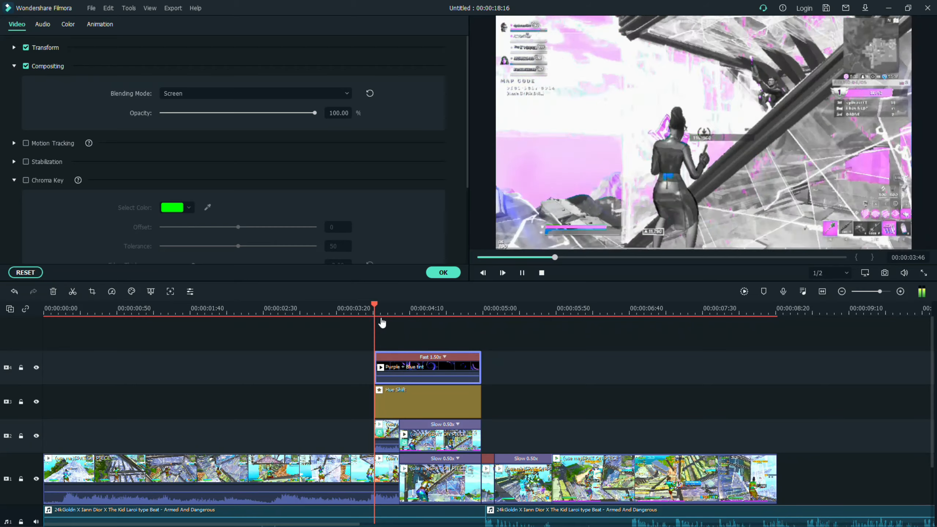
pyautogui.press('space')
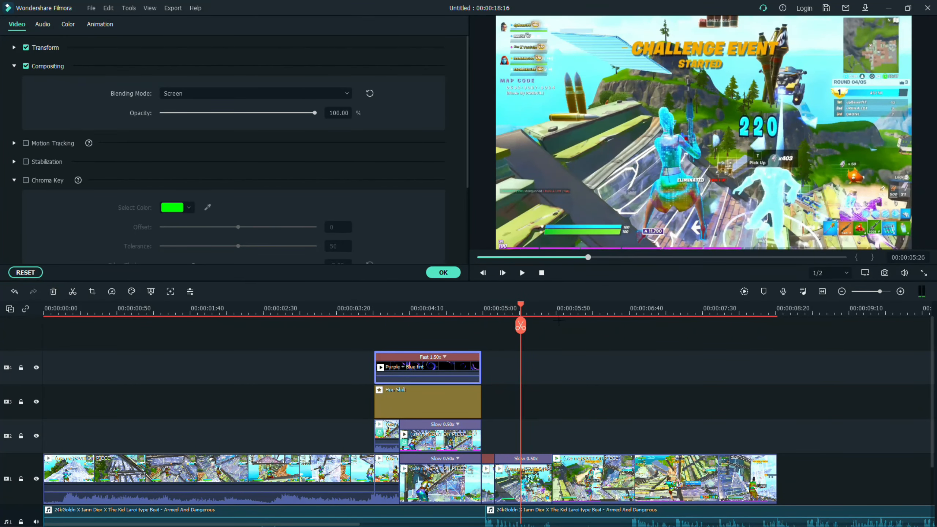
pyautogui.moveTo(521, 327); pyautogui.dragTo(335, 337)
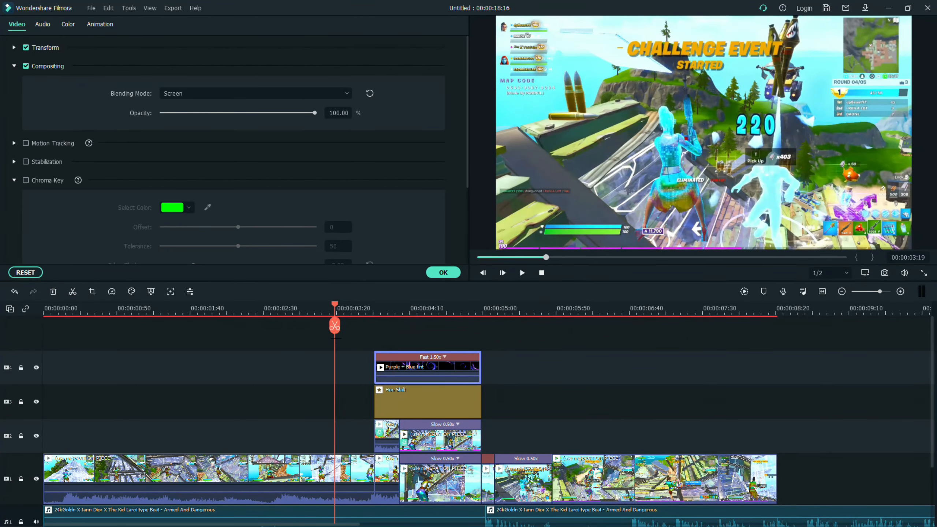
pyautogui.press('space')
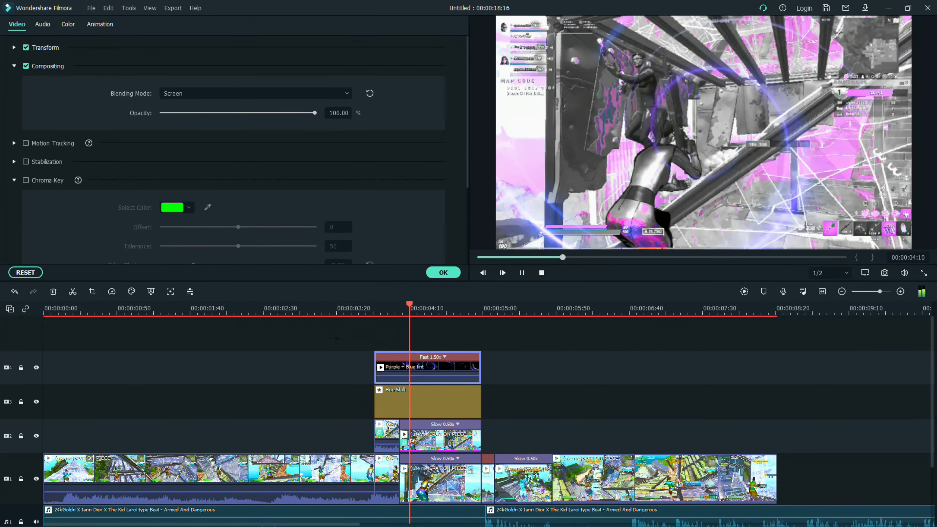
pyautogui.press('space')
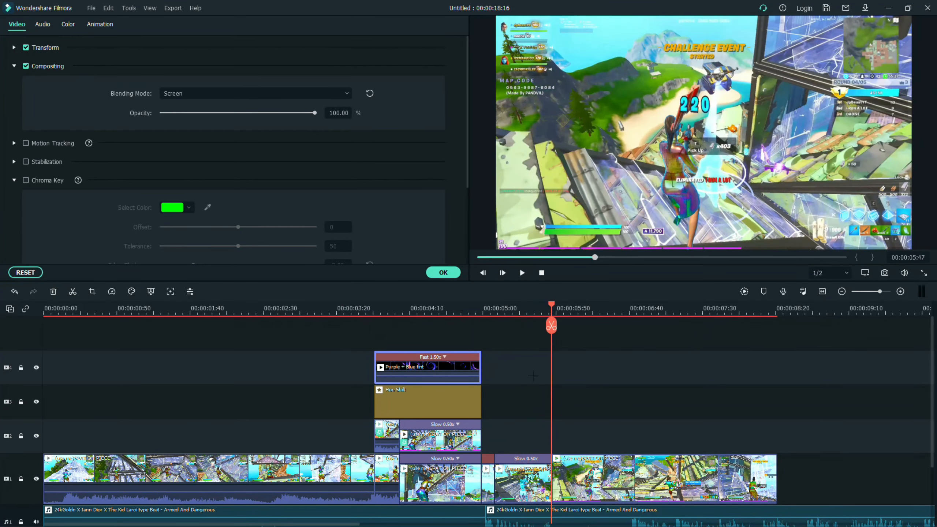
# Add the Narrow effect on a new track above the overlay from 00:00:03:50, trimmed to end near the overlay's end
pyautogui.scroll(-2, 629, 389)
pyautogui.moveTo(551, 326); pyautogui.dragTo(381, 338)
pyautogui.scroll(2, 552, 332)
pyautogui.click(442, 273)
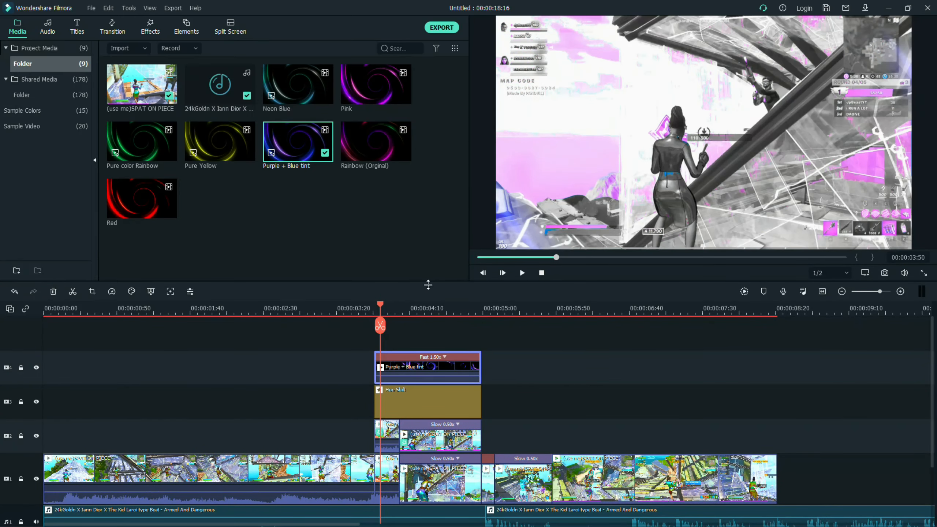
pyautogui.click(150, 27)
pyautogui.press('BackSpace')
pyautogui.press('BackSpace')
pyautogui.press('BackSpace')
pyautogui.write('nar')
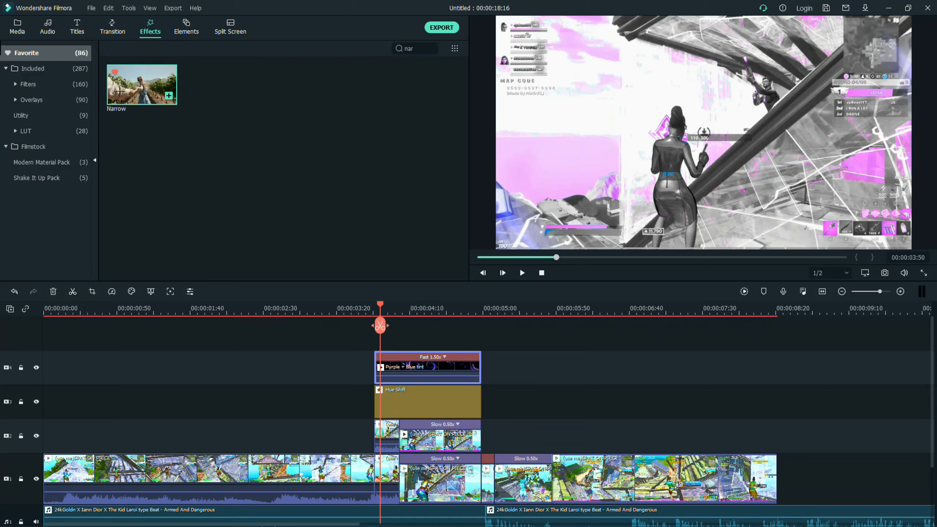
pyautogui.moveTo(142, 85); pyautogui.dragTo(389, 330)
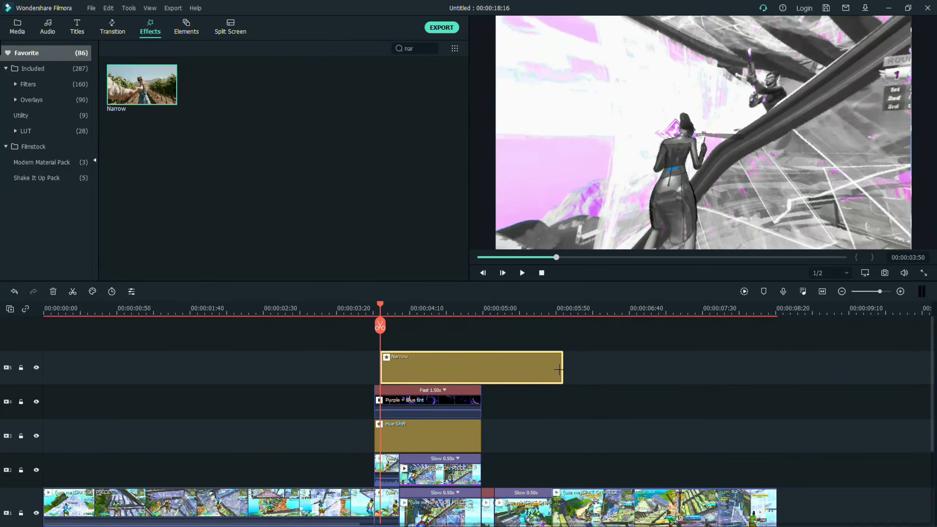
pyautogui.moveTo(562, 367); pyautogui.dragTo(486, 384)
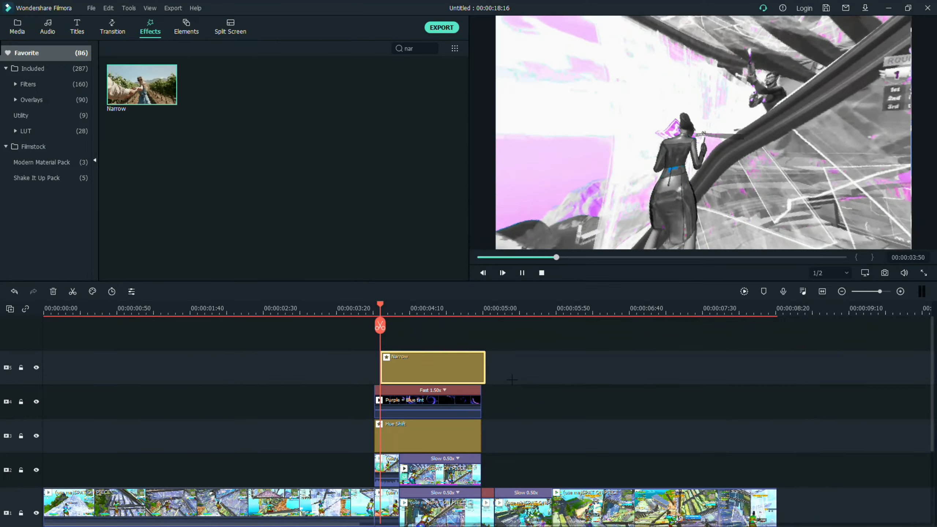
# Play back the section under the Narrow effect with the timeline magnified to check its timing
pyautogui.press('space')
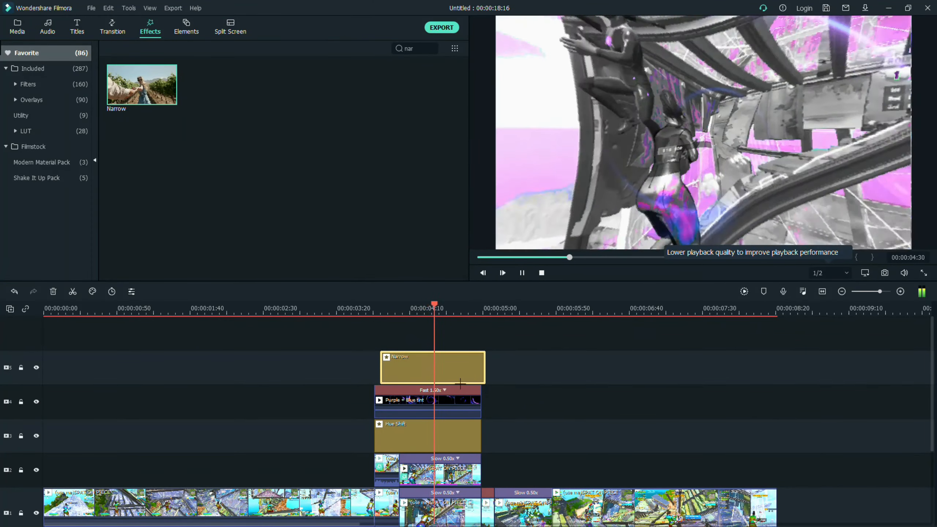
pyautogui.moveTo(481, 297); pyautogui.dragTo(380, 303)
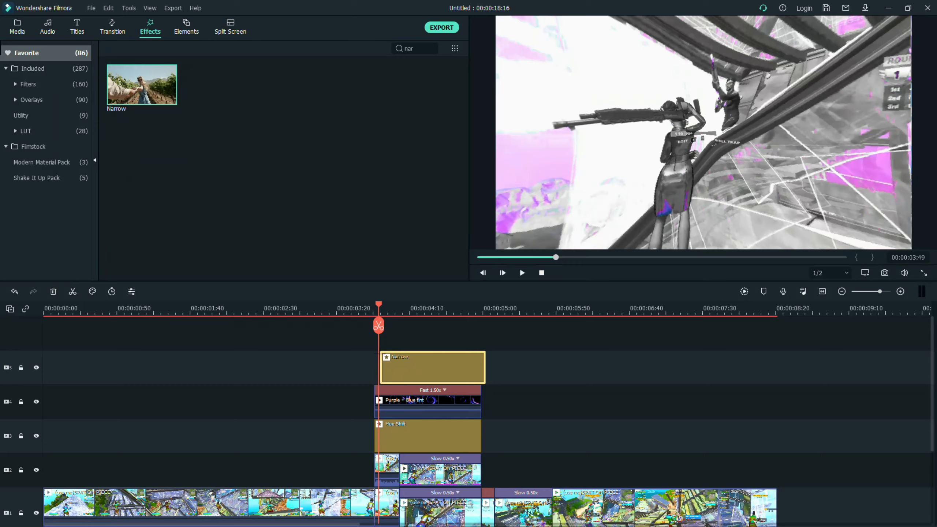
pyautogui.moveTo(882, 292); pyautogui.dragTo(886, 292)
pyautogui.moveTo(559, 258)
pyautogui.mouseDown()
pyautogui.moveTo(577, 257)
pyautogui.moveTo(553, 258)
pyautogui.mouseUp()
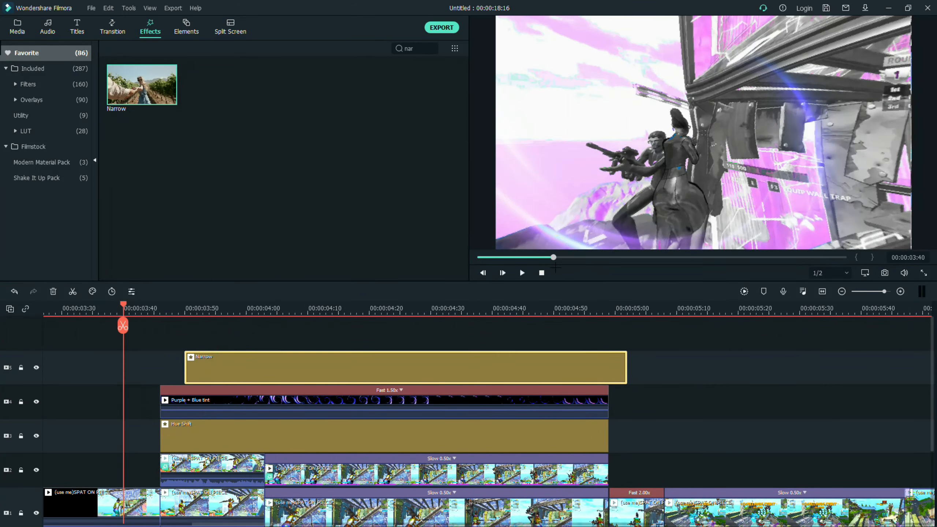
pyautogui.press('space')
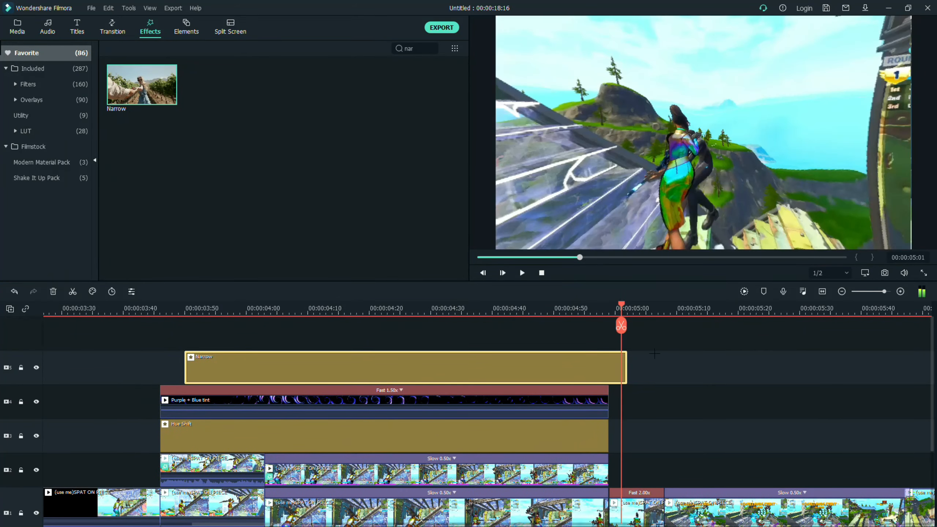
pyautogui.moveTo(621, 325); pyautogui.dragTo(615, 326)
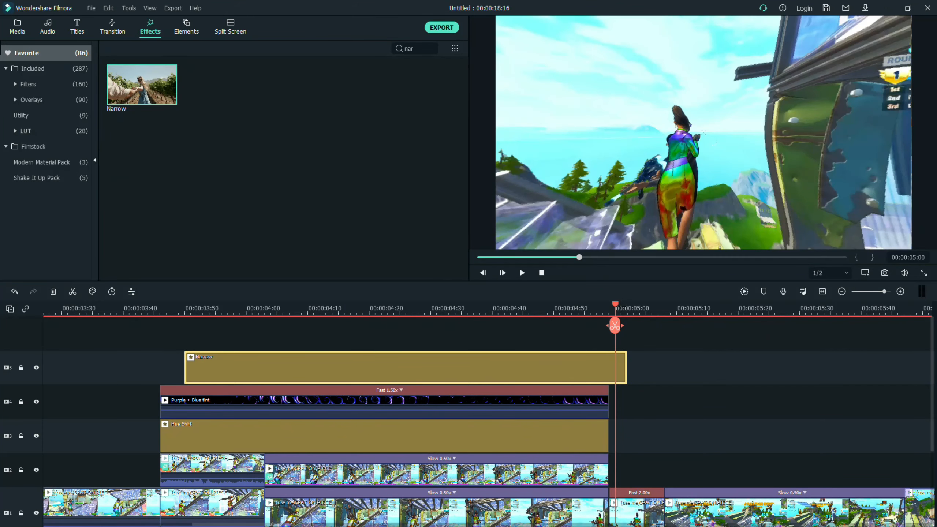
# Split the Narrow effect at 00:00:04:12 and delete the part before the cut
pyautogui.scroll(-3, 706, 407)
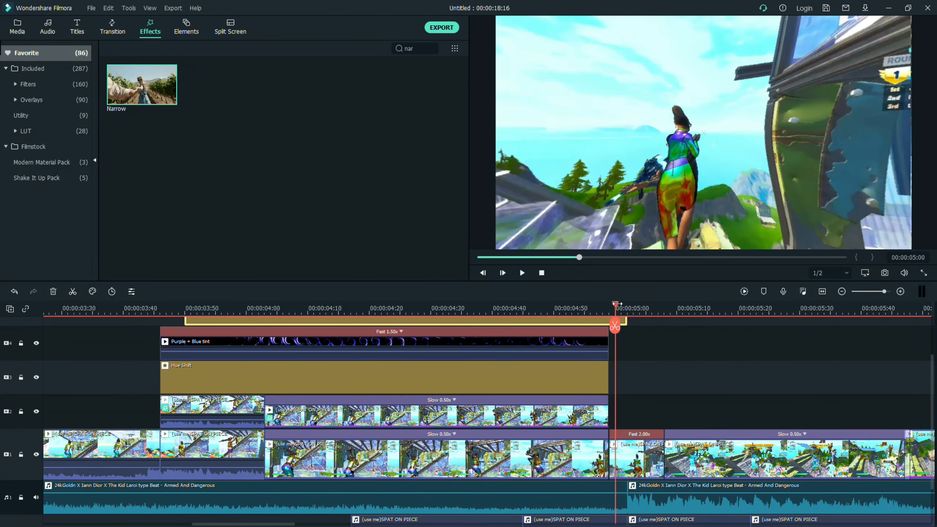
pyautogui.moveTo(615, 326); pyautogui.dragTo(320, 325)
pyautogui.scroll(3, 361, 380)
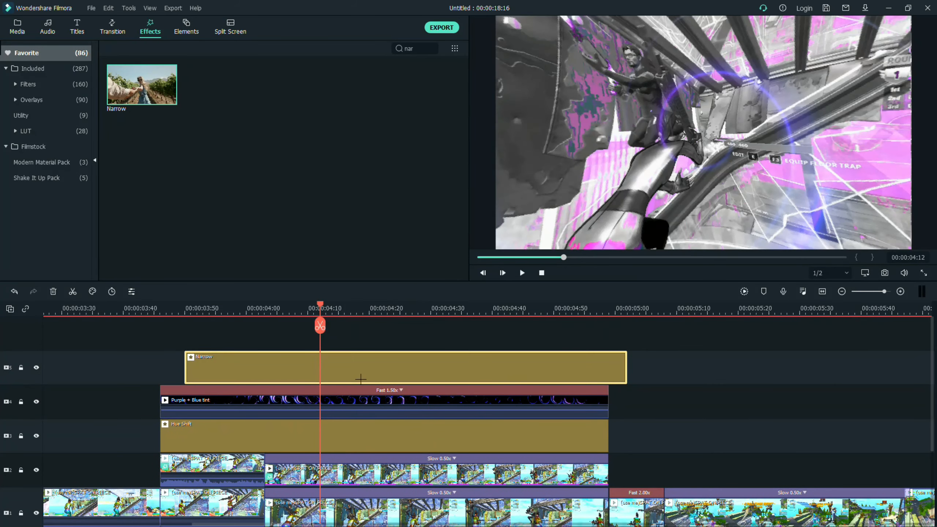
pyautogui.click(266, 363)
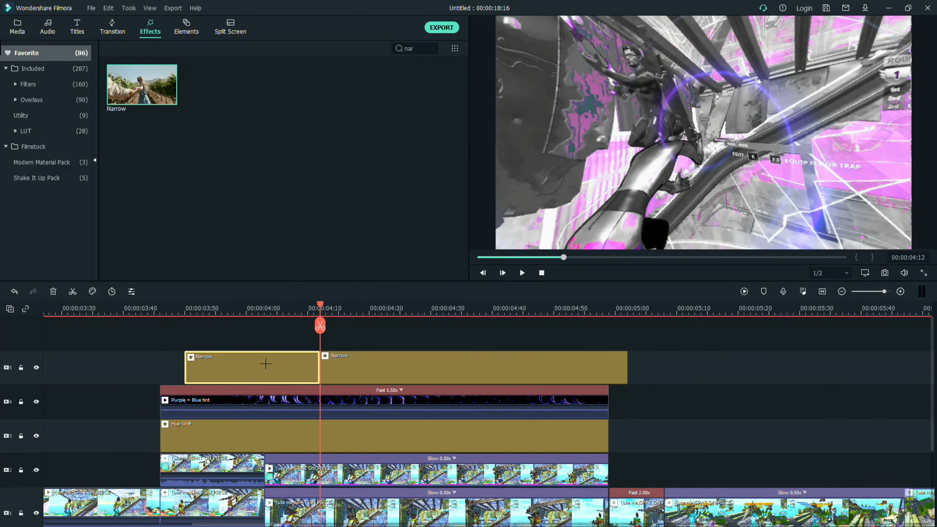
pyautogui.press('Delete')
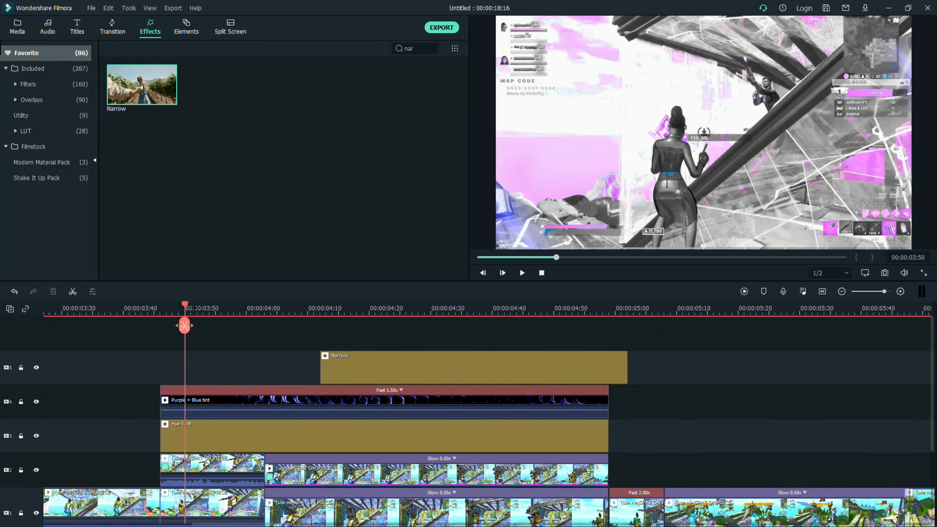
# Split the remaining Narrow effect every three frames from 00:00:04:12 until 00:00:04:54
pyautogui.moveTo(185, 326); pyautogui.dragTo(356, 326)
pyautogui.click(345, 356)
pyautogui.click(338, 326)
pyautogui.click(357, 326)
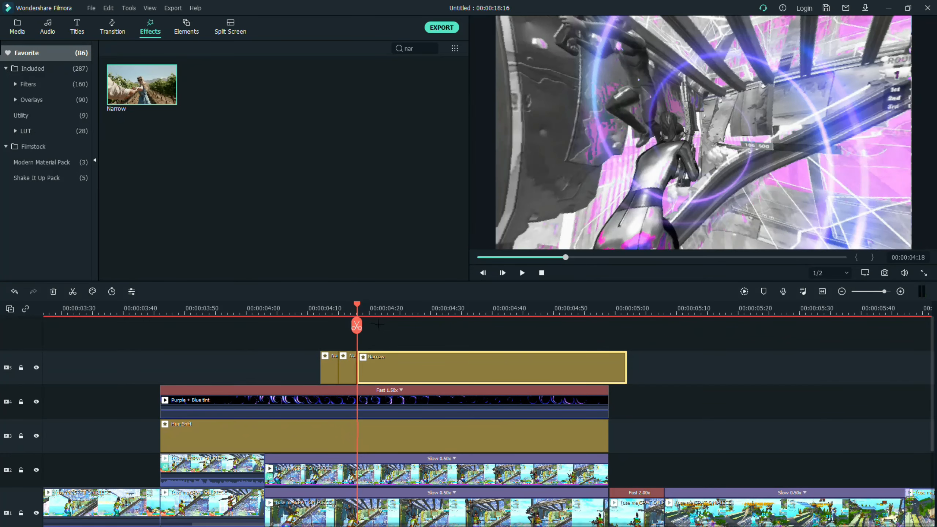
pyautogui.click(377, 324)
pyautogui.click(377, 326)
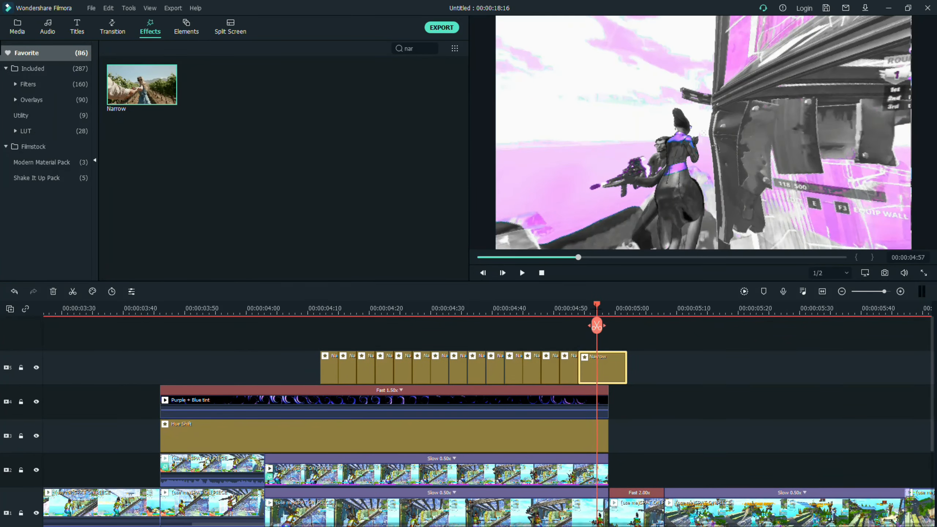
# Play back the section from 00:00:03:57 to check where the split Narrow pieces fall
pyautogui.moveTo(596, 308); pyautogui.dragTo(228, 362)
pyautogui.press('space')
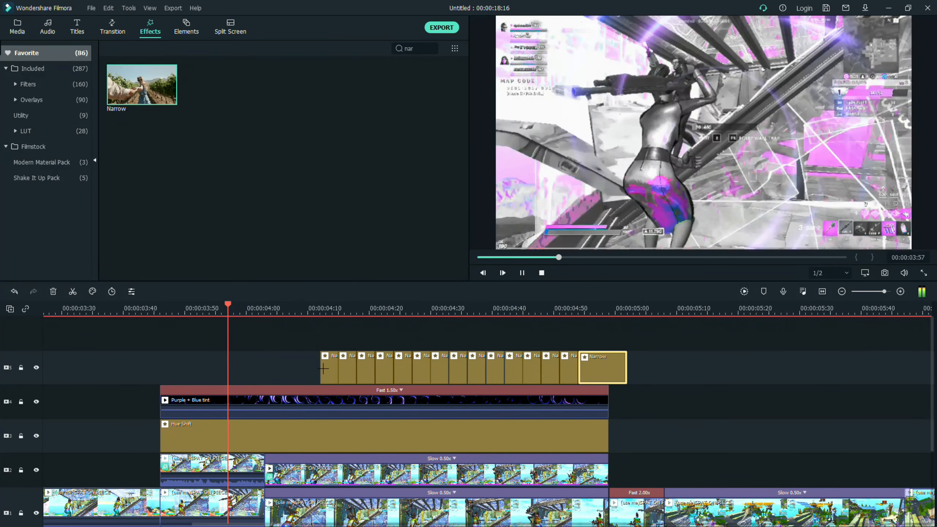
pyautogui.press('space')
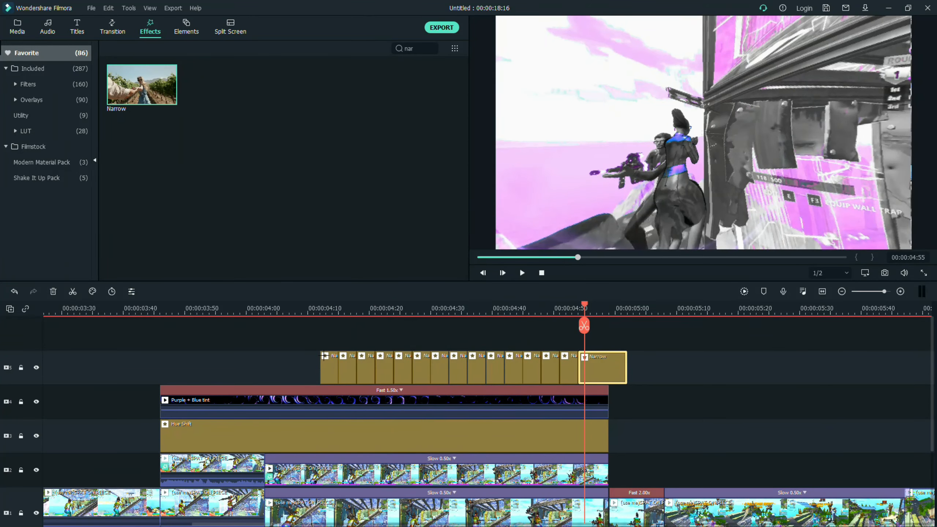
# Open the settings of the first Narrow piece and inspect its Percentage value
pyautogui.doubleClick(333, 368)
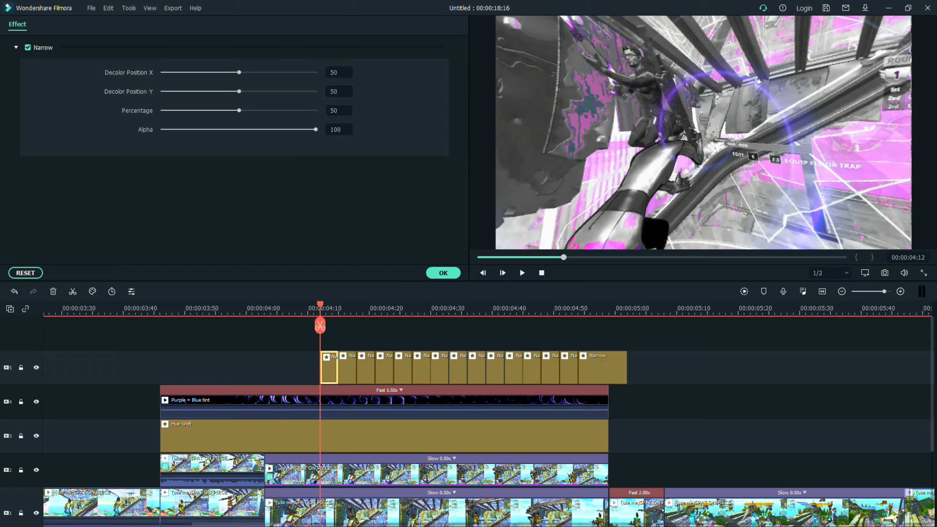
pyautogui.click(341, 108)
pyautogui.click(481, 195)
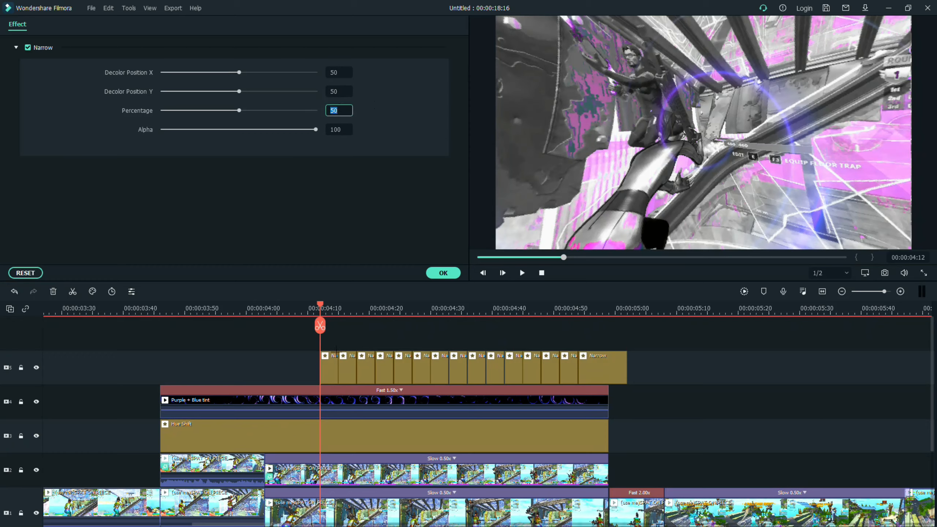
pyautogui.click(332, 361)
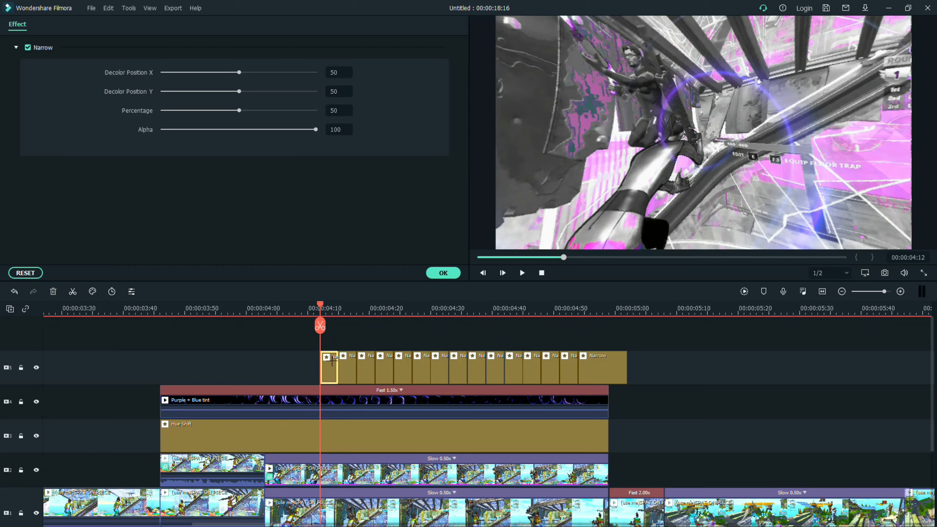
# Set the Percentage of the last, longest Narrow piece to 40
pyautogui.click(608, 369)
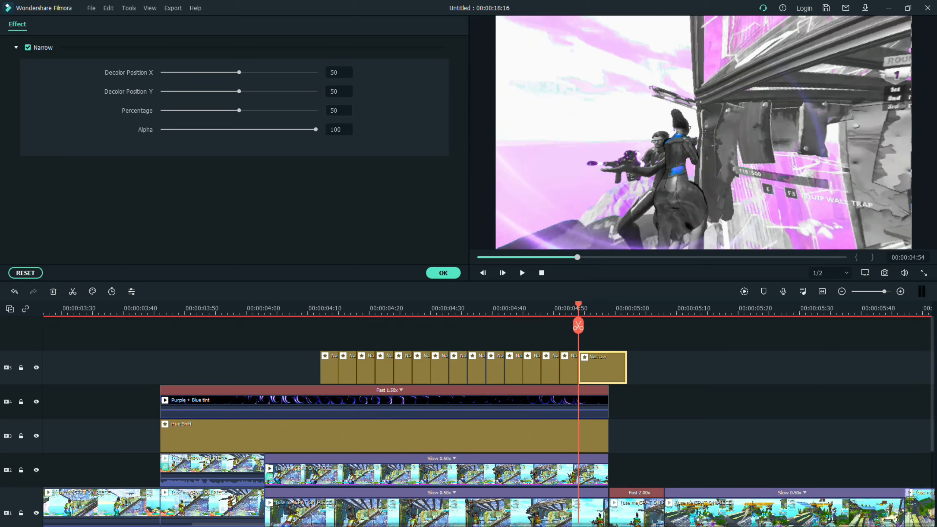
pyautogui.click(336, 111)
pyautogui.write('40')
pyautogui.press('Return')
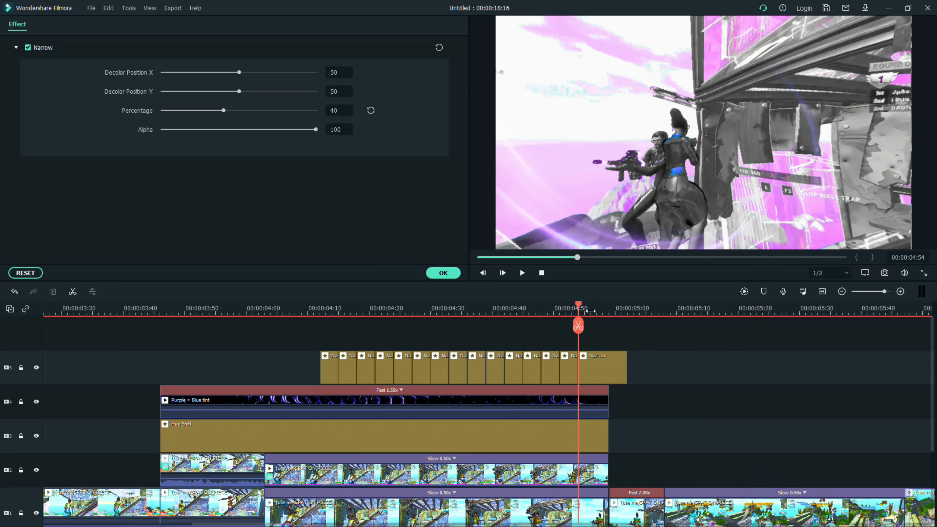
pyautogui.press('Right')
pyautogui.click(611, 371)
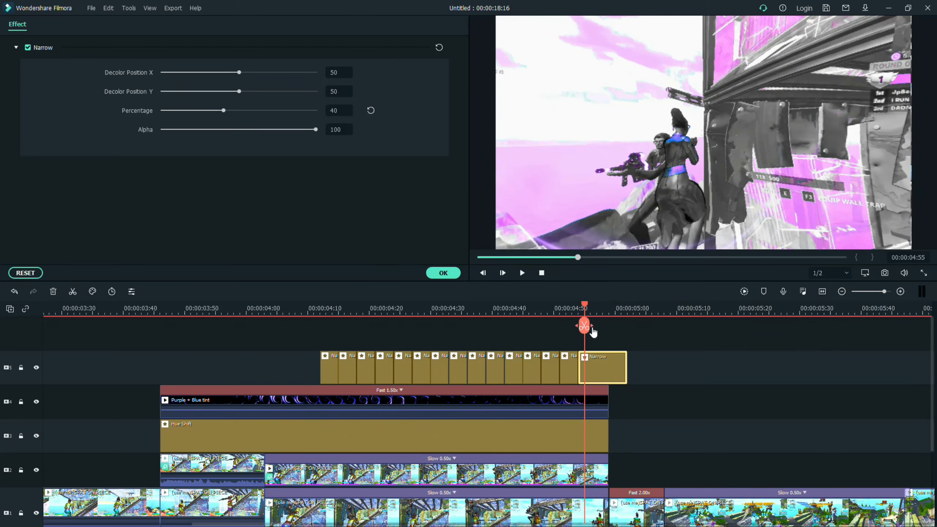
# Play back the section across the split Narrow pieces twice to check the stepwise distortion
pyautogui.moveTo(584, 326); pyautogui.dragTo(320, 325)
pyautogui.click(335, 368)
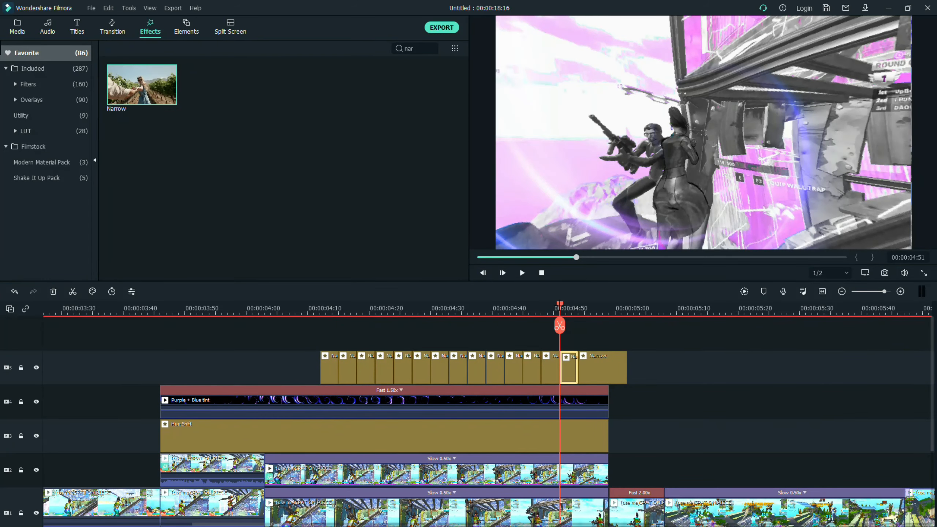
pyautogui.moveTo(559, 324); pyautogui.dragTo(185, 324)
pyautogui.press('space')
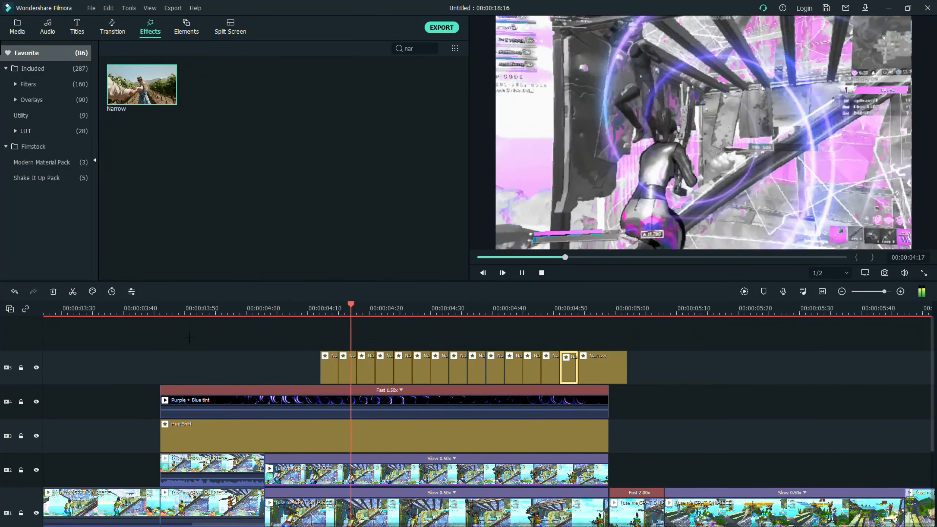
pyautogui.press('space')
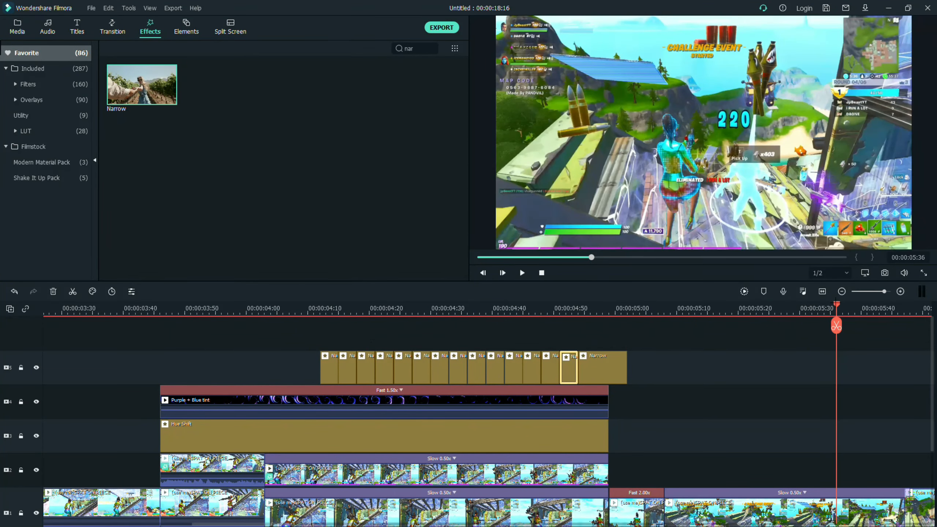
pyautogui.moveTo(836, 325); pyautogui.dragTo(294, 363)
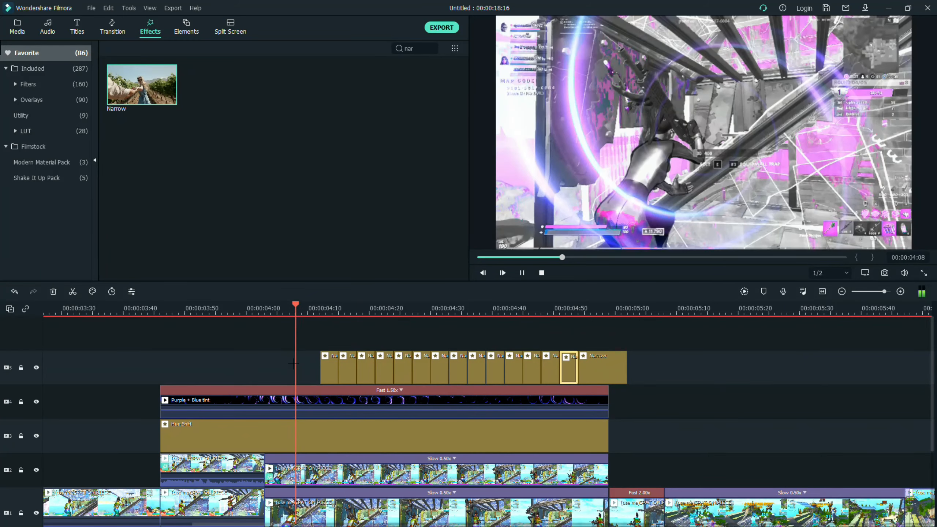
pyautogui.press('space')
pyautogui.press('space')
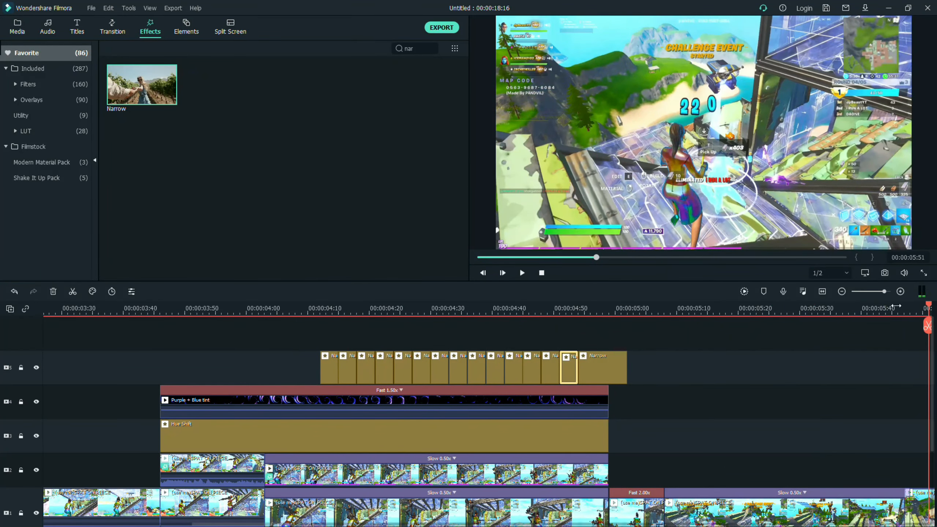
pyautogui.moveTo(928, 325); pyautogui.dragTo(266, 366)
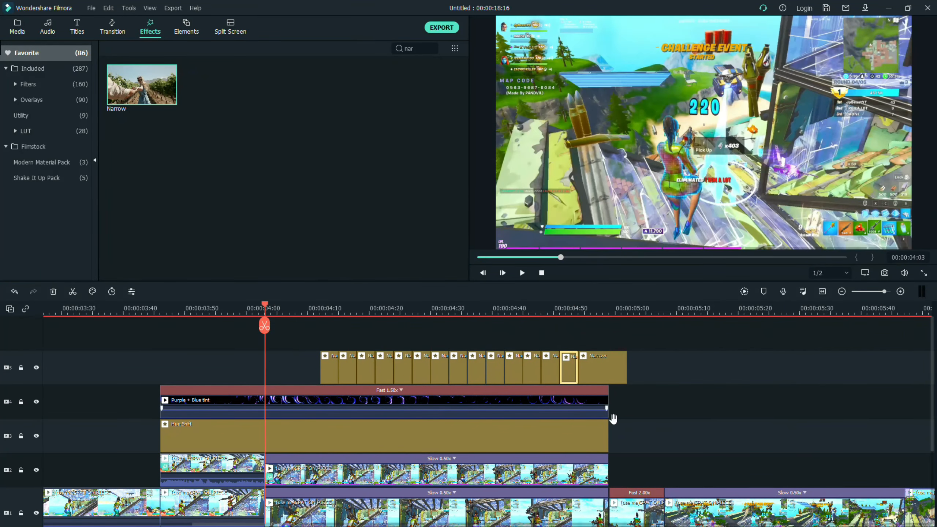
pyautogui.scroll(-1, 720, 433)
pyautogui.scroll(1, 717, 432)
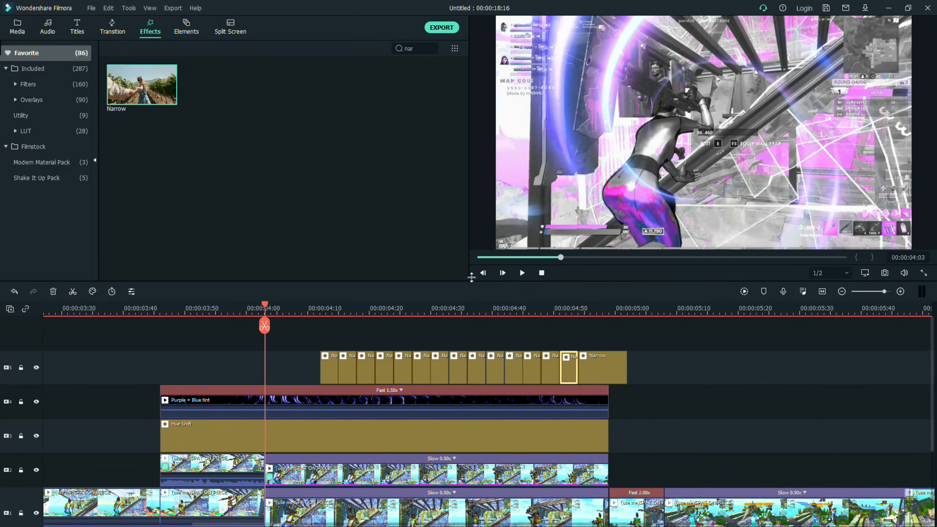
# Import the Edited_Pump_shot sound effect into the project media folder and preview it
pyautogui.click(432, 48)
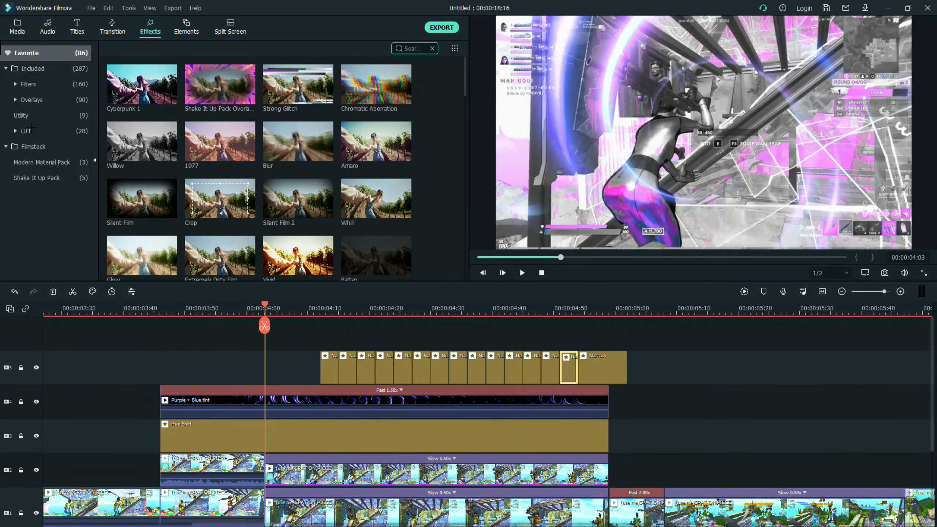
pyautogui.click(14, 30)
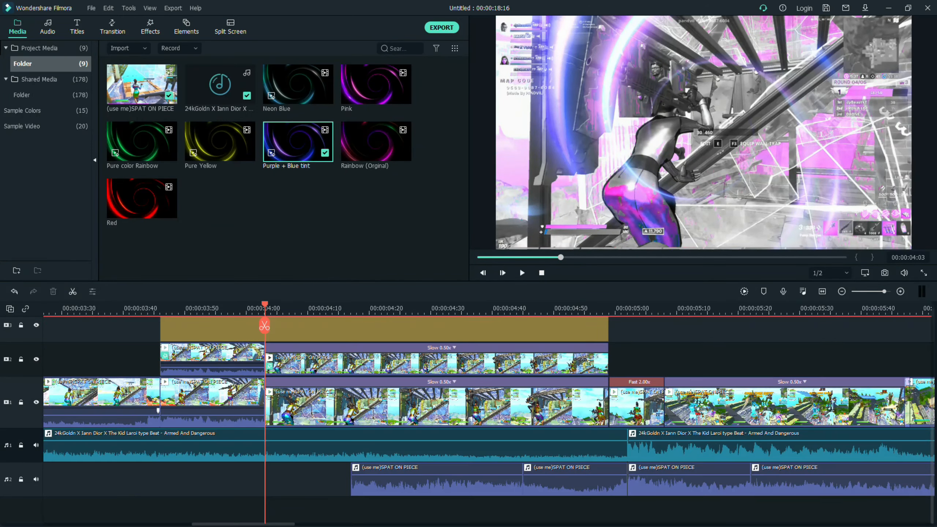
pyautogui.moveTo(310, 272); pyautogui.dragTo(311, 240)
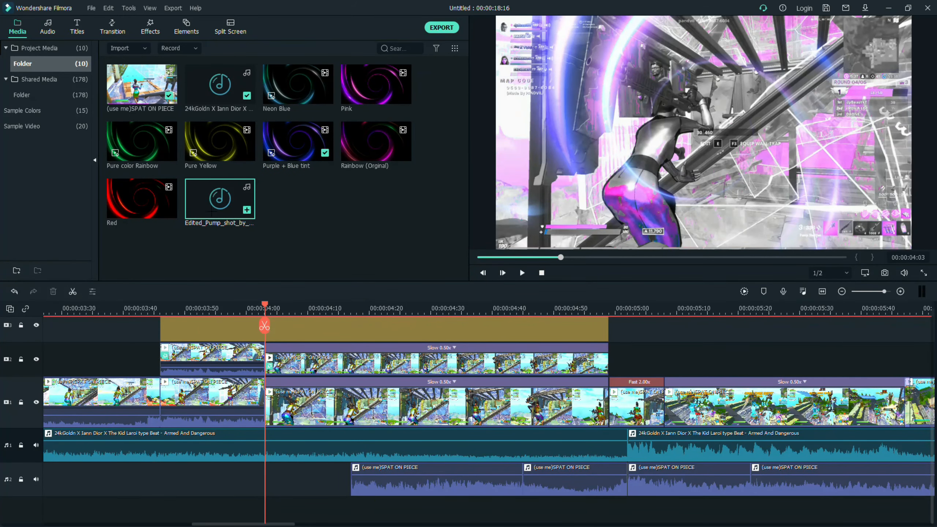
pyautogui.doubleClick(211, 209)
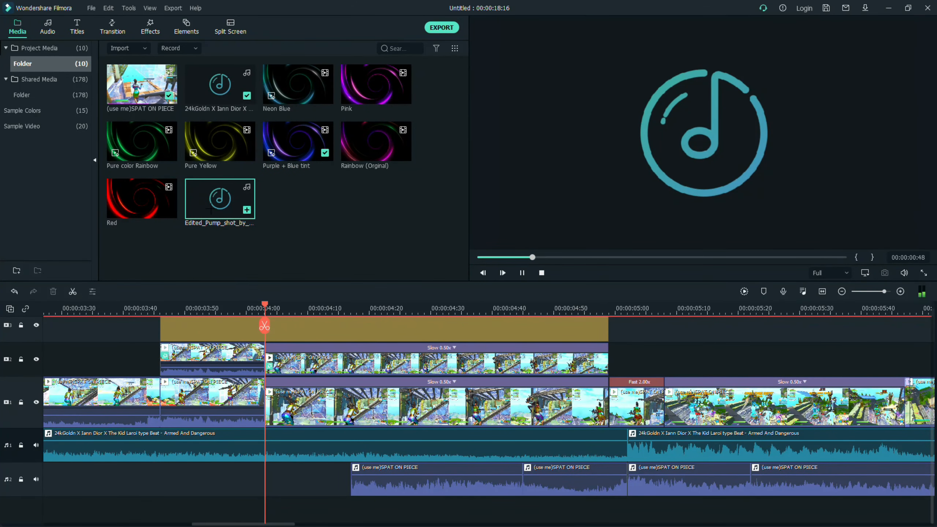
pyautogui.press('space')
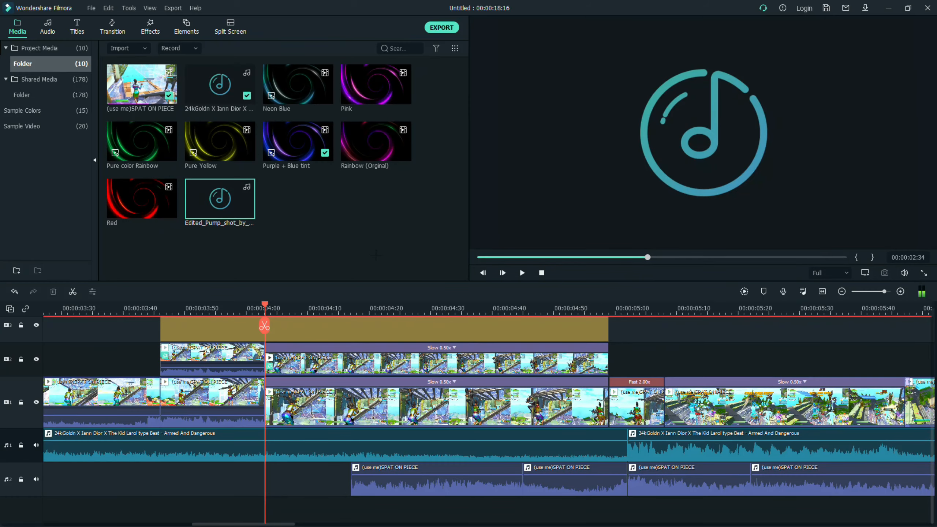
# Place the Edited_Pump_shot sound on a new third audio track, starting at about 00:00:03:00
pyautogui.moveTo(226, 212); pyautogui.dragTo(279, 513)
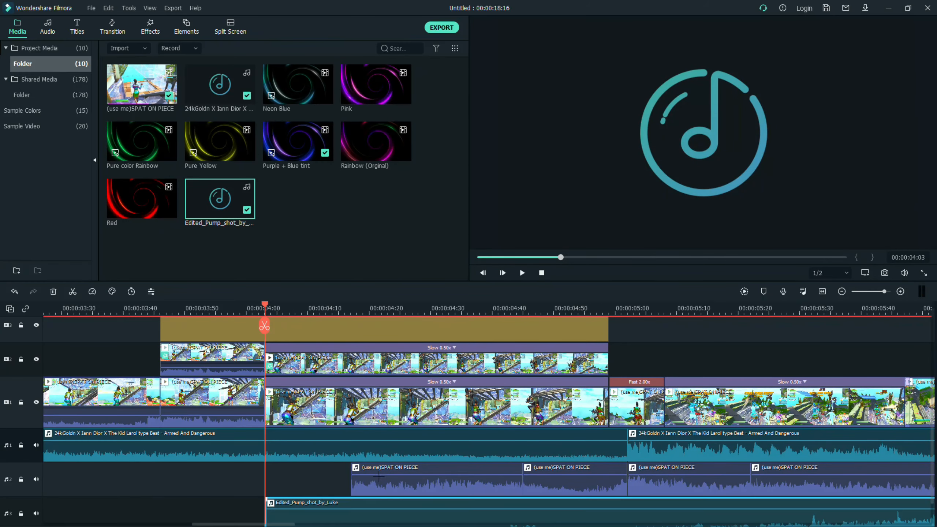
pyautogui.moveTo(742, 494); pyautogui.dragTo(559, 498)
pyautogui.moveTo(762, 487); pyautogui.dragTo(611, 490)
# Play back the section with the added pump shot sound to check its timing against the gameplay
pyautogui.moveTo(561, 258); pyautogui.dragTo(540, 265)
pyautogui.press('space')
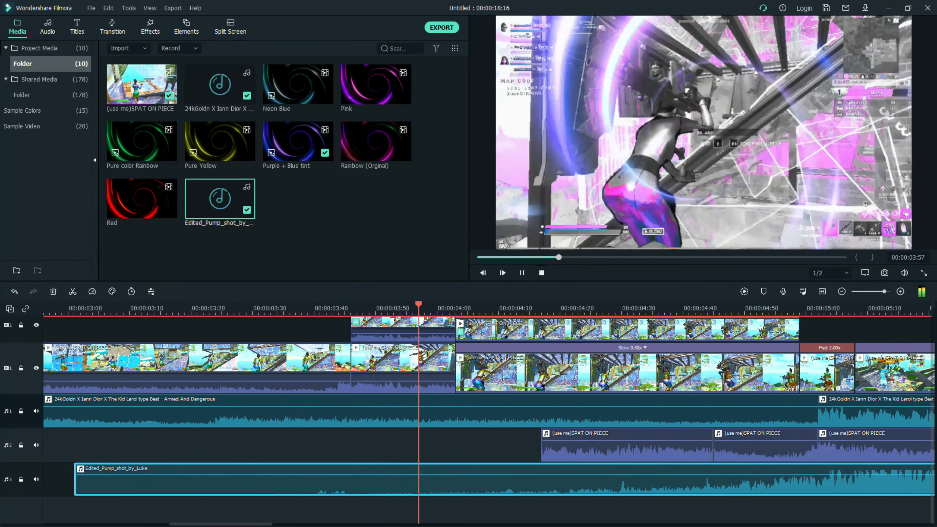
pyautogui.press('space')
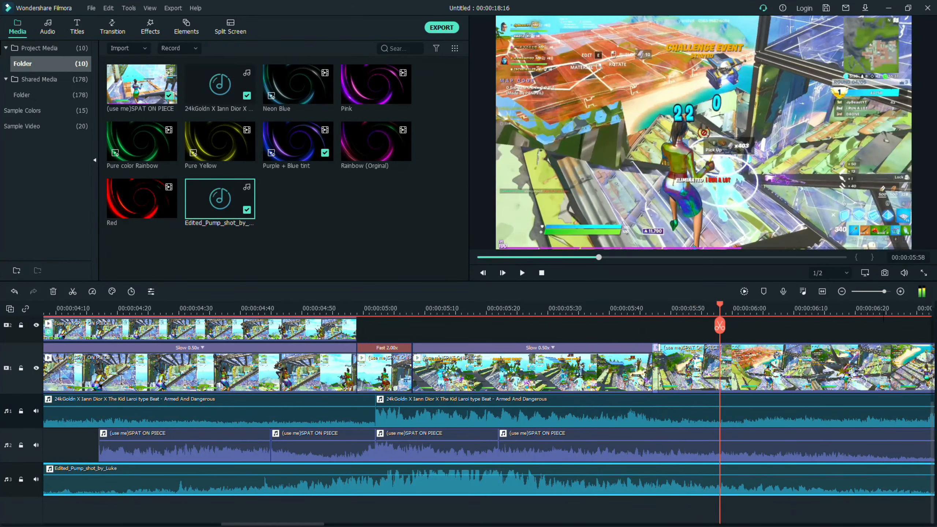
# Add Dissolve transitions to the start of the chroma-keyed clip on video track 2 and to the cut below it on video track 1
pyautogui.click(881, 291)
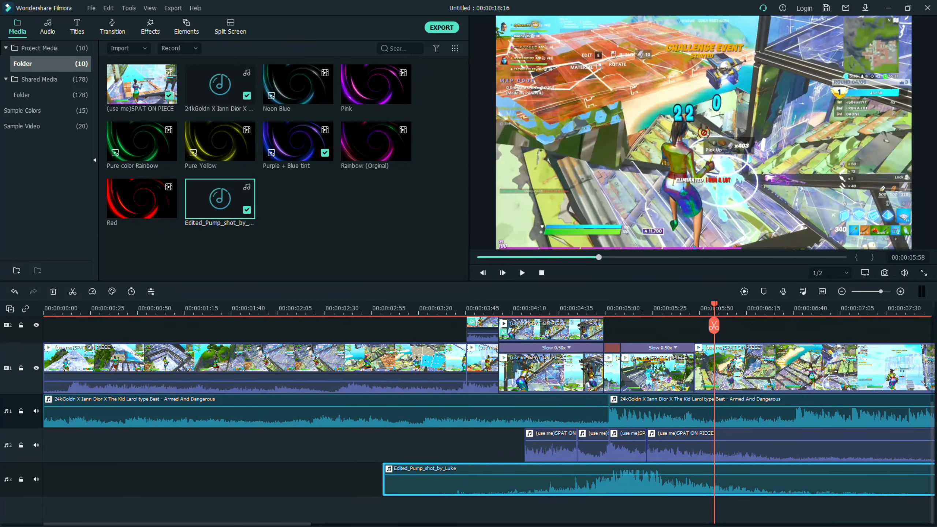
pyautogui.moveTo(713, 306); pyautogui.dragTo(497, 308)
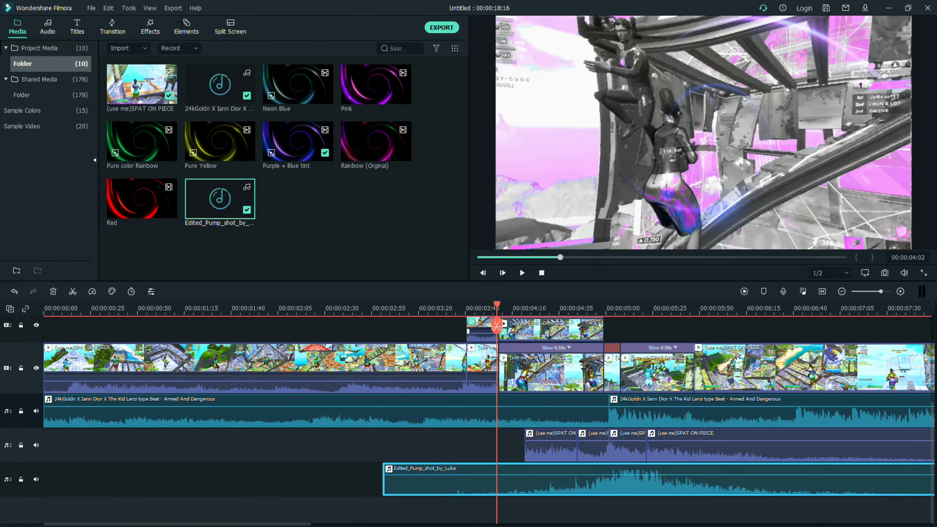
pyautogui.click(165, 32)
pyautogui.click(413, 49)
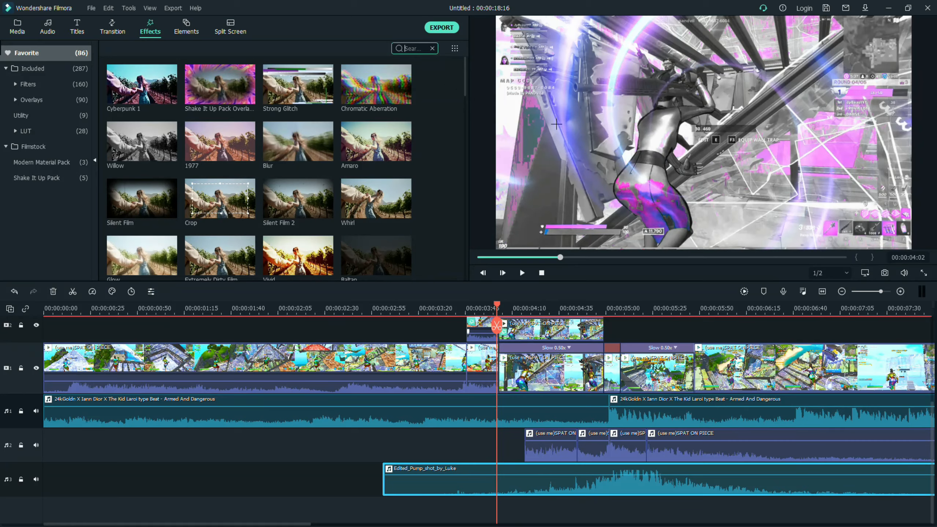
pyautogui.moveTo(493, 301); pyautogui.dragTo(465, 308)
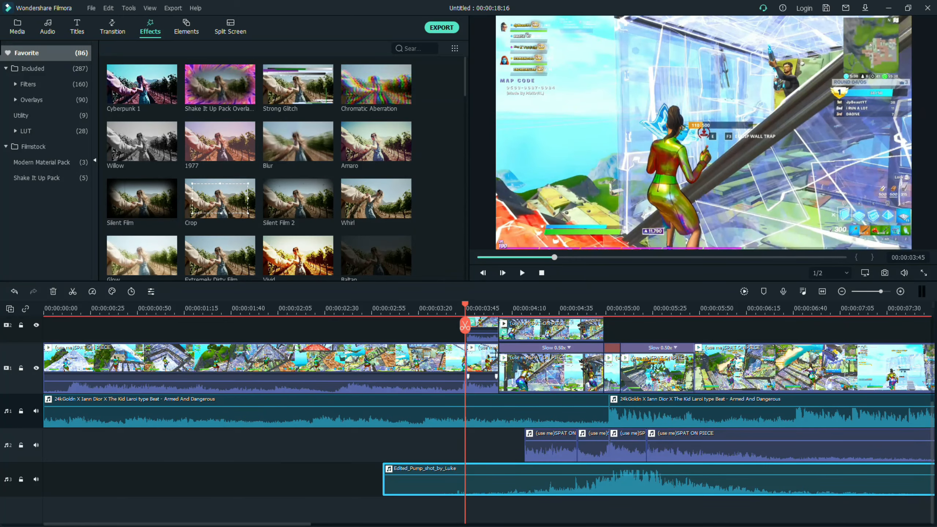
pyautogui.scroll(3, 494, 354)
pyautogui.doubleClick(480, 399)
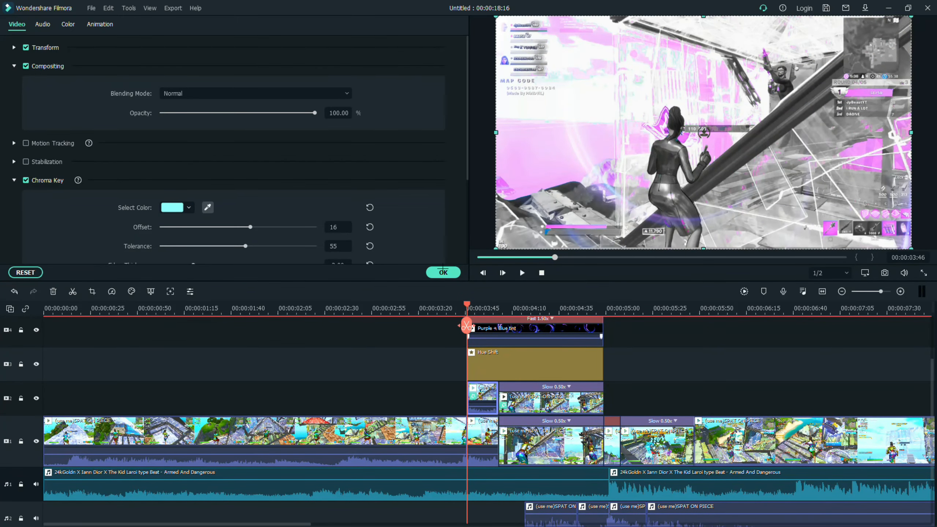
pyautogui.click(443, 272)
pyautogui.click(112, 26)
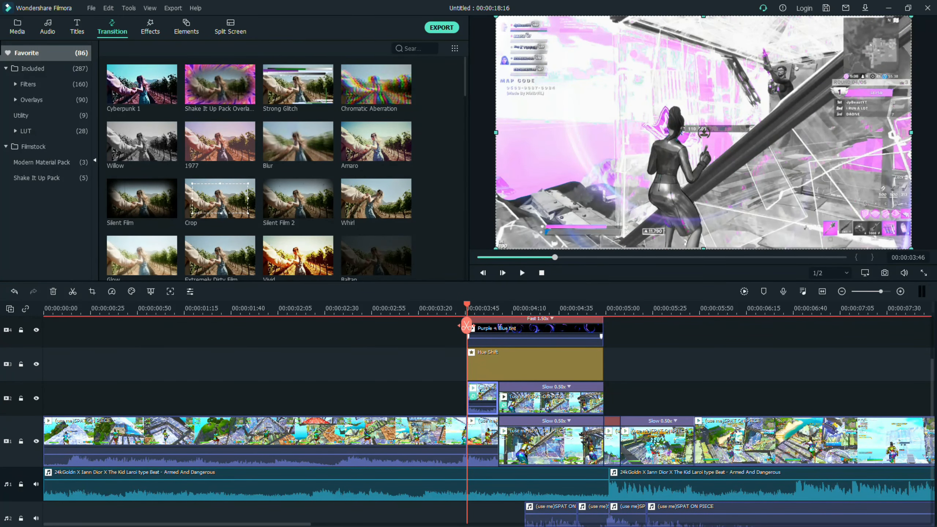
pyautogui.moveTo(238, 96); pyautogui.dragTo(478, 394)
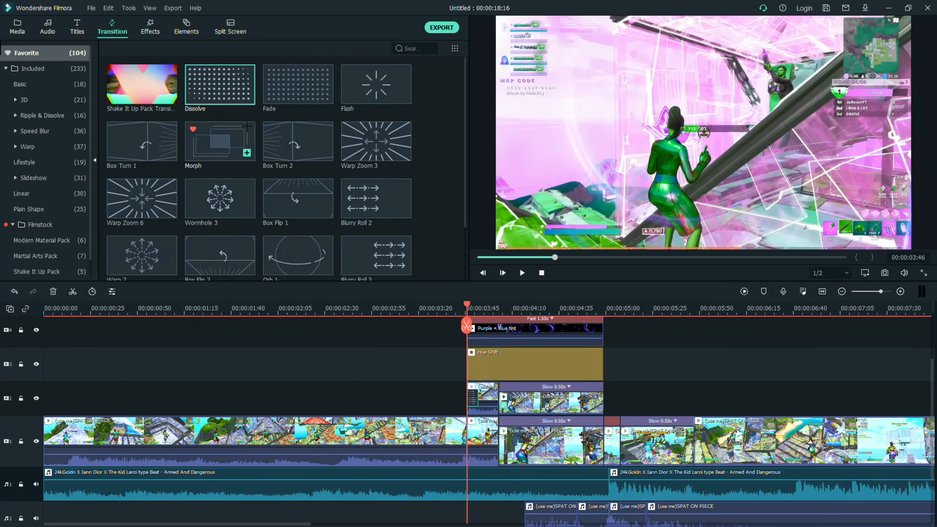
pyautogui.moveTo(239, 92); pyautogui.dragTo(497, 443)
# Play back the section around the Dissolve transitions twice to check the blend into the recoloured scenery
pyautogui.moveTo(467, 326); pyautogui.dragTo(449, 325)
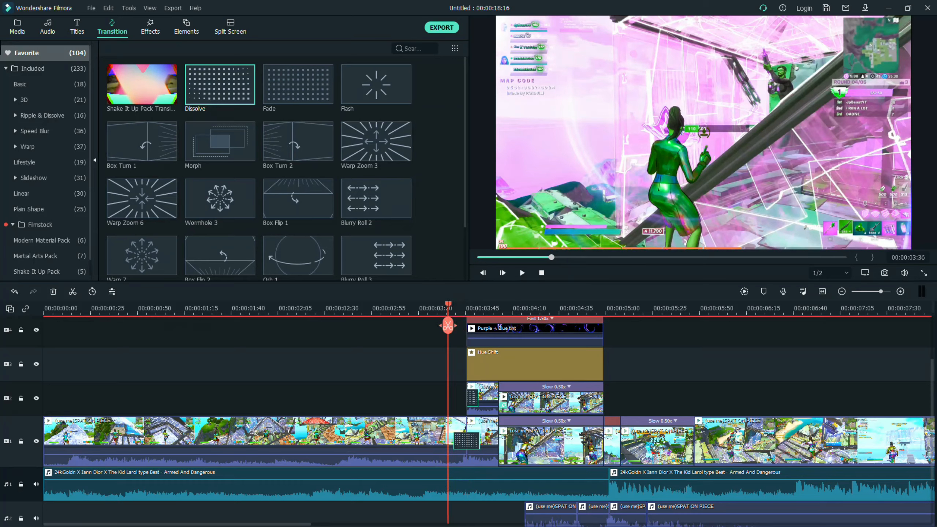
pyautogui.press('space')
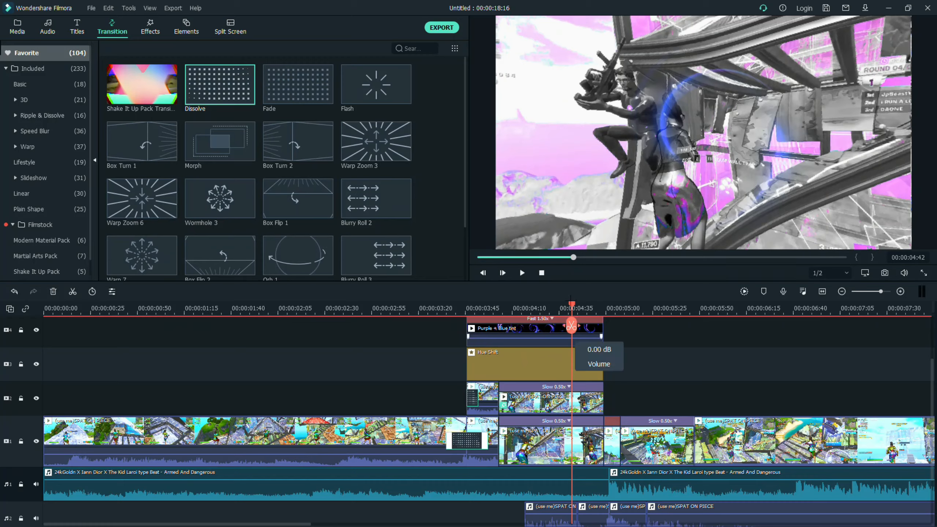
pyautogui.moveTo(571, 325); pyautogui.dragTo(434, 328)
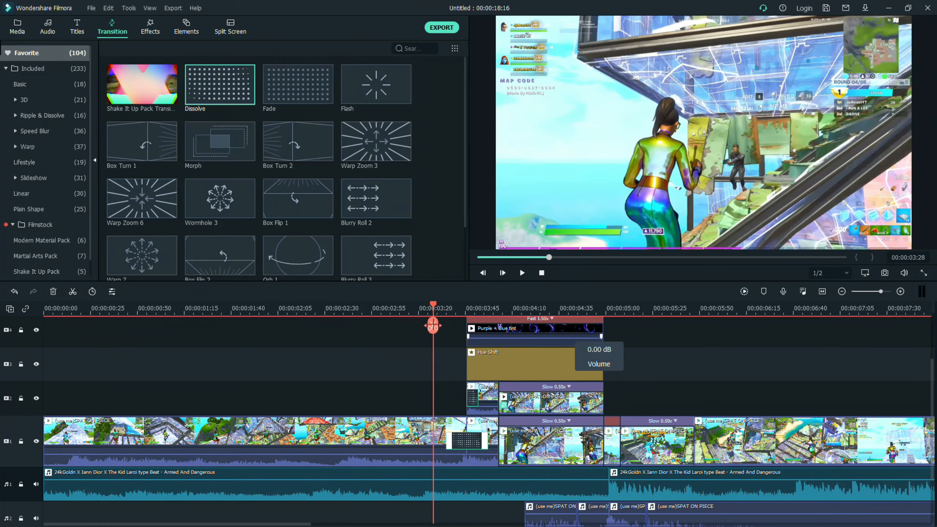
pyautogui.press('space')
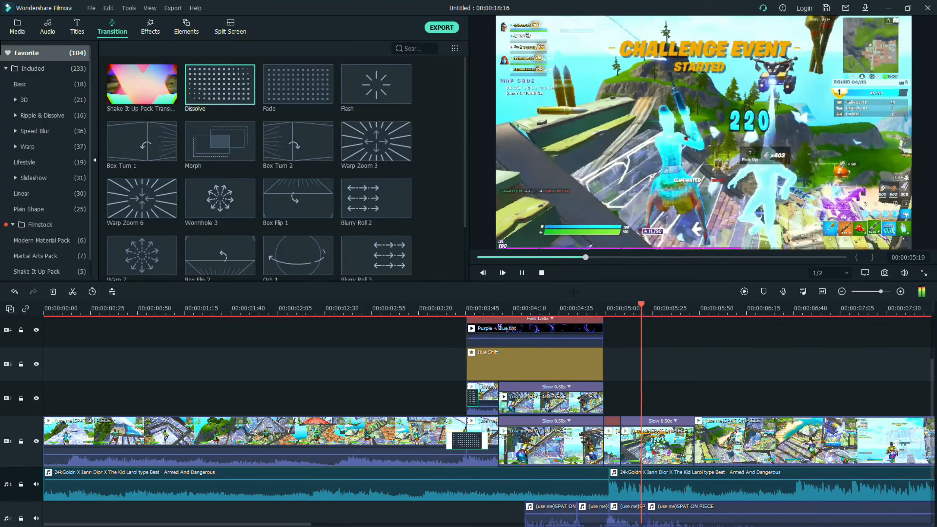
pyautogui.press('space')
pyautogui.moveTo(688, 326); pyautogui.dragTo(538, 325)
pyautogui.scroll(-3, 659, 443)
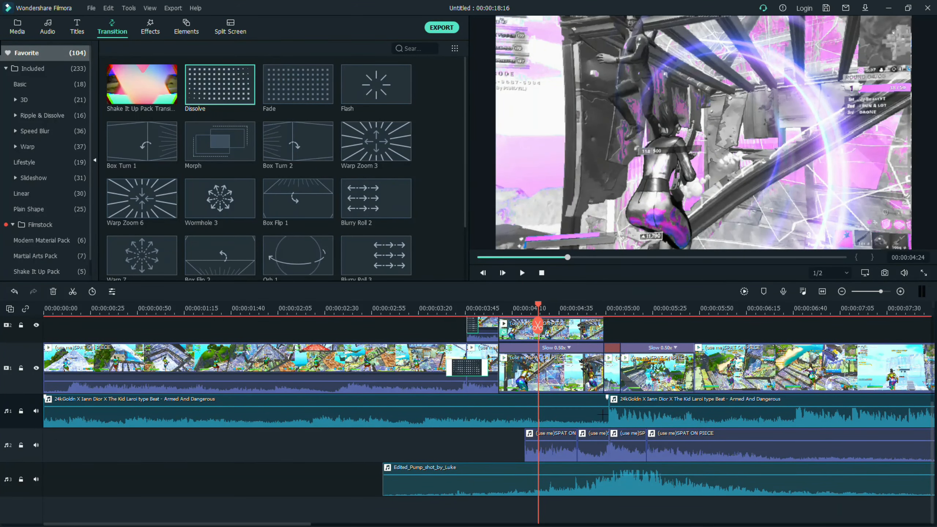
pyautogui.scroll(3, 603, 414)
# Search the effects for "up" and place Up-Down 2 on video track 4, starting at the cut in the music track
pyautogui.click(149, 27)
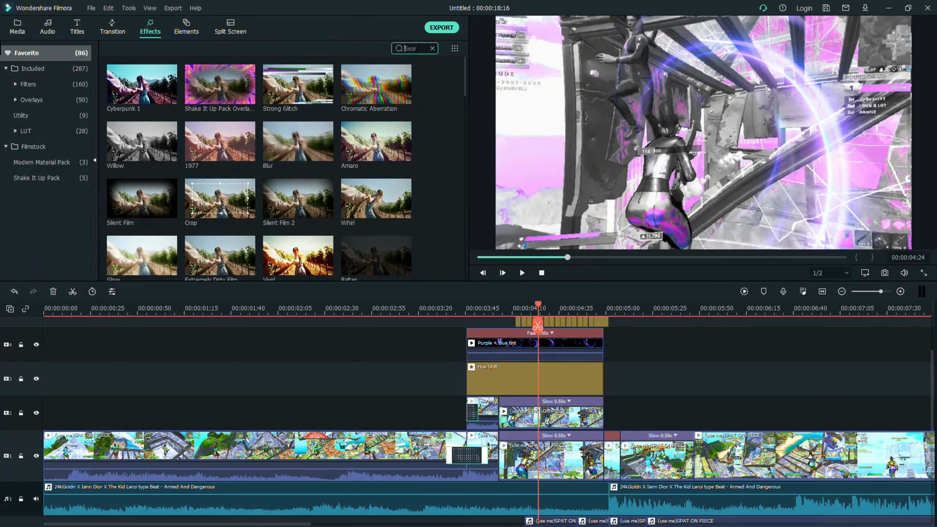
pyautogui.write('up')
pyautogui.moveTo(298, 84); pyautogui.dragTo(649, 355)
pyautogui.scroll(2, 705, 400)
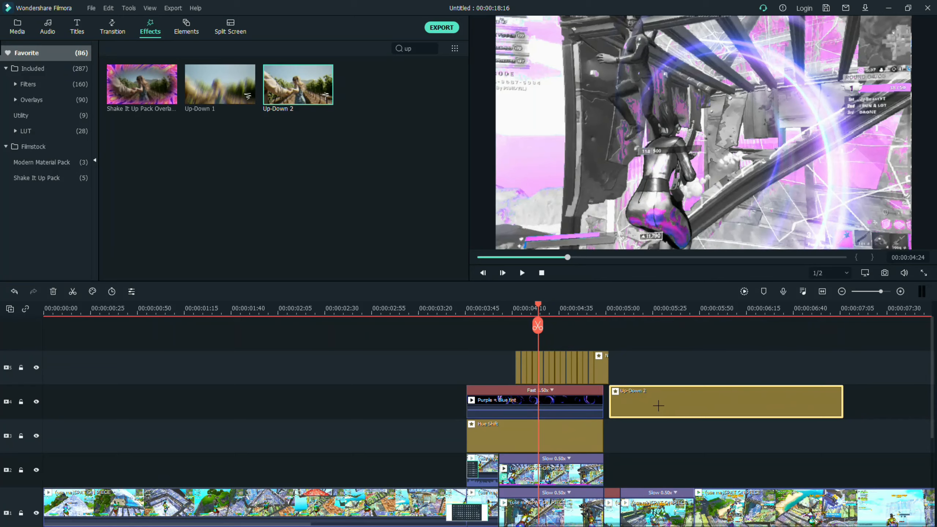
# Move Up-Down 2 to video track 6 and trim it to a short segment across the end of the last Narrow effect
pyautogui.moveTo(656, 403); pyautogui.dragTo(634, 337)
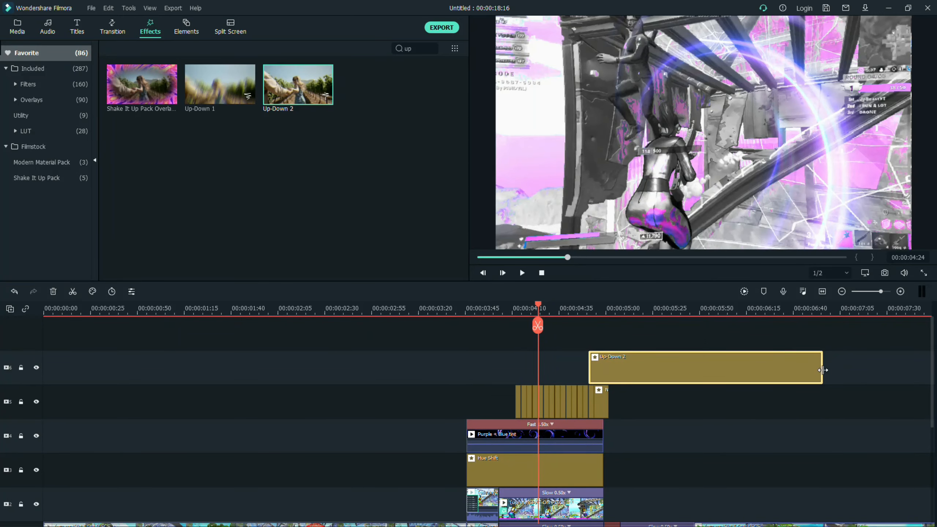
pyautogui.moveTo(823, 370); pyautogui.dragTo(617, 369)
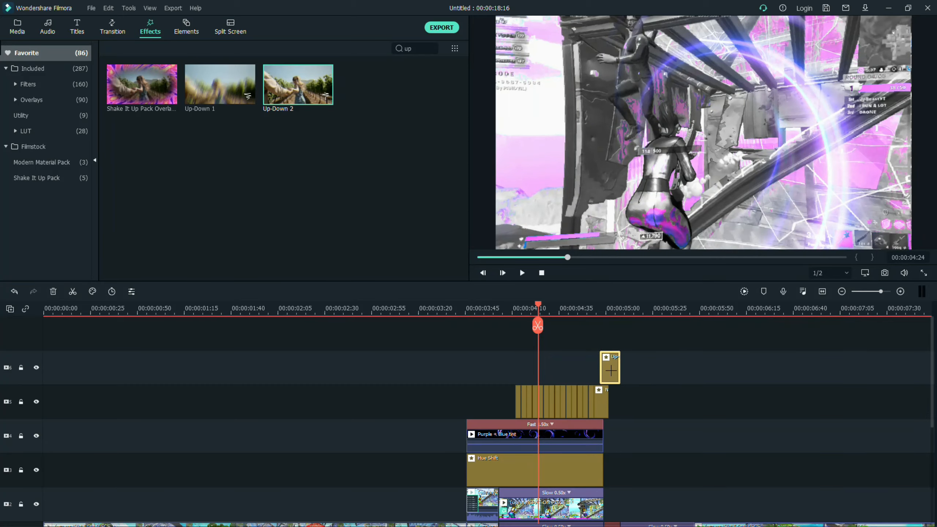
# Set the Up-Down 2 effect's Position Y to 0.35 and Position X to 0.00
pyautogui.doubleClick(611, 370)
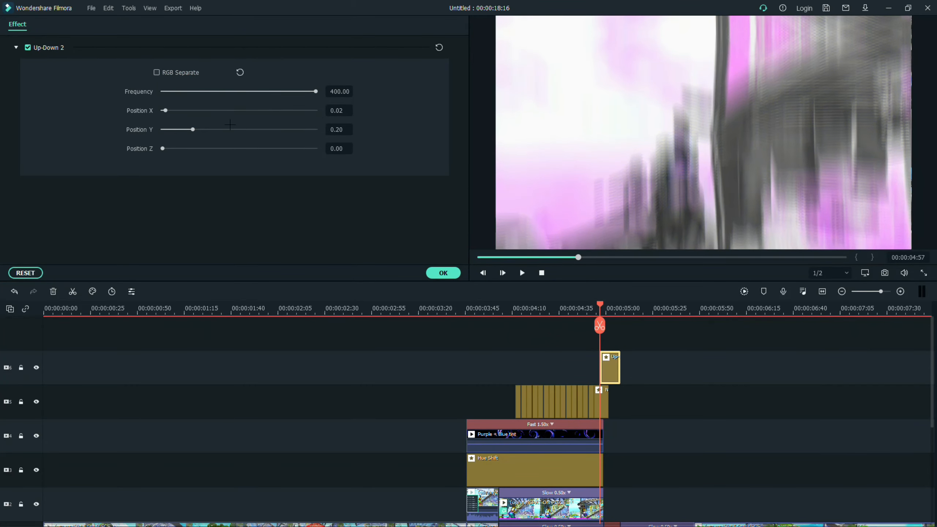
pyautogui.click(336, 128)
pyautogui.press('Return')
pyautogui.moveTo(163, 111); pyautogui.dragTo(162, 111)
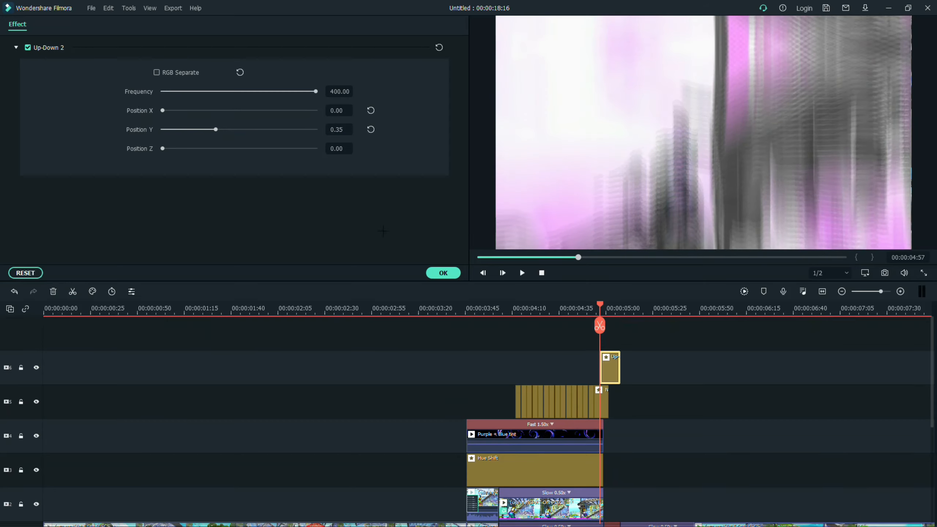
pyautogui.click(454, 273)
# Search the effects for "mild" and place Mild on video track 7, starting where the Purple + Blue tint clip ends
pyautogui.moveTo(602, 307); pyautogui.dragTo(555, 307)
pyautogui.scroll(-5, 553, 369)
pyautogui.scroll(3, 553, 369)
pyautogui.click(404, 46)
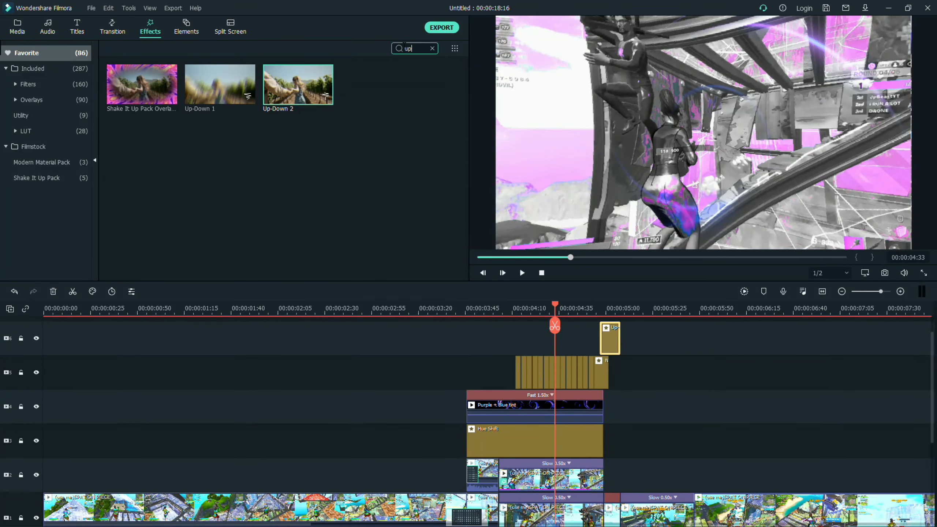
pyautogui.write('mild')
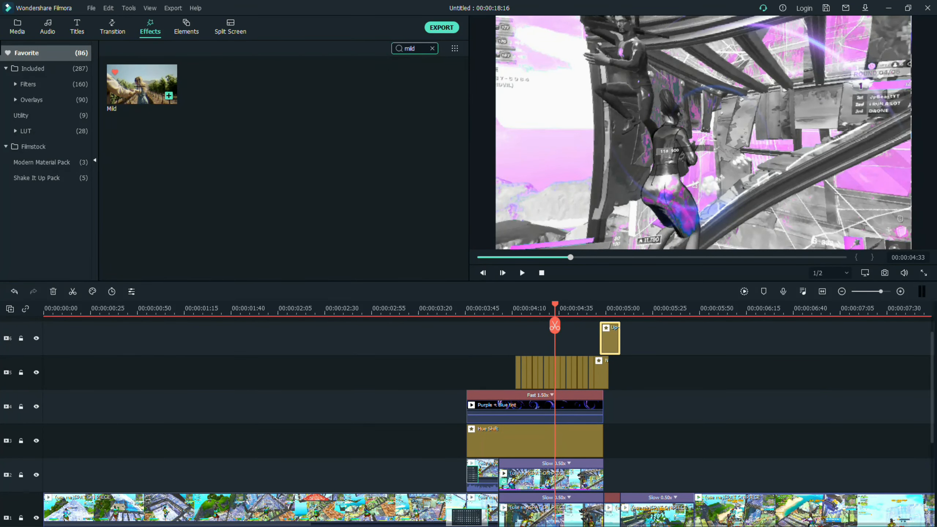
pyautogui.moveTo(866, 325); pyautogui.dragTo(605, 349)
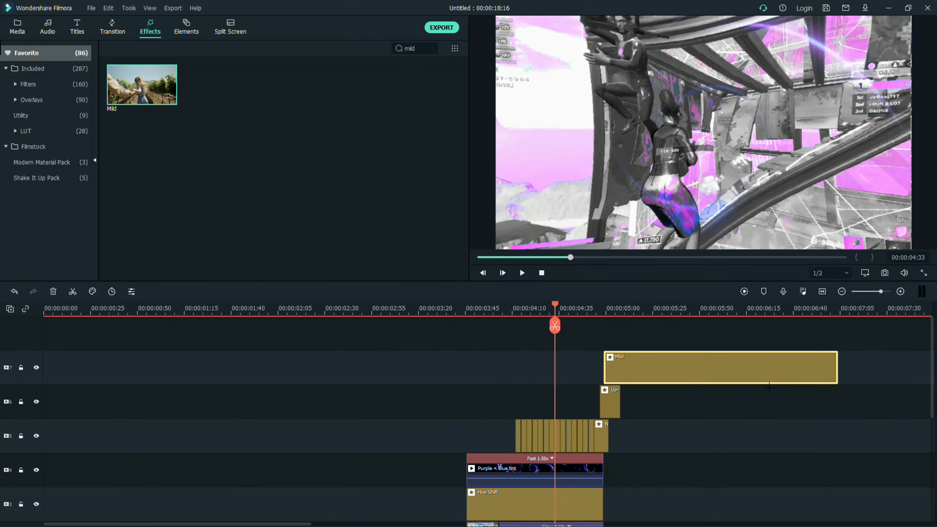
# Set the Mild effect's Frequency to about 1.59, Position X to 0.14 and Position Y to 0.12
pyautogui.doubleClick(688, 369)
pyautogui.click(156, 73)
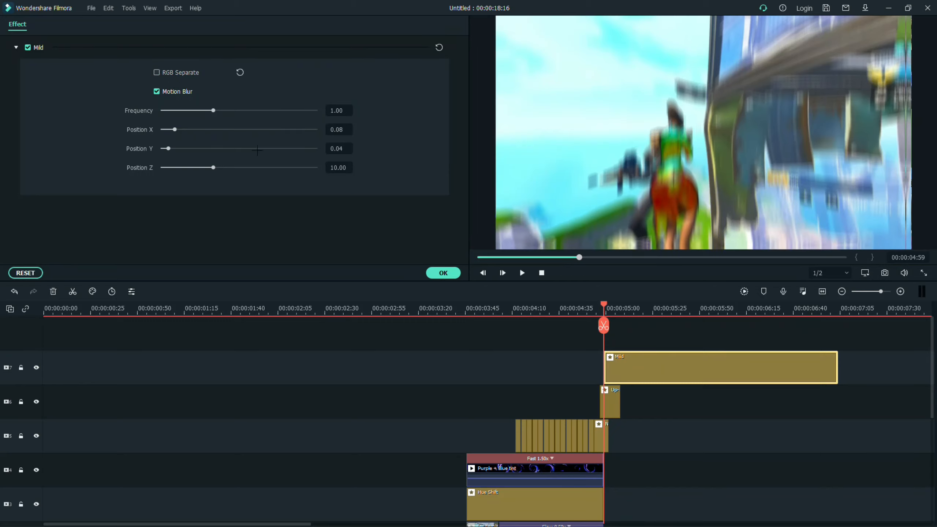
pyautogui.click(243, 111)
pyautogui.click(181, 148)
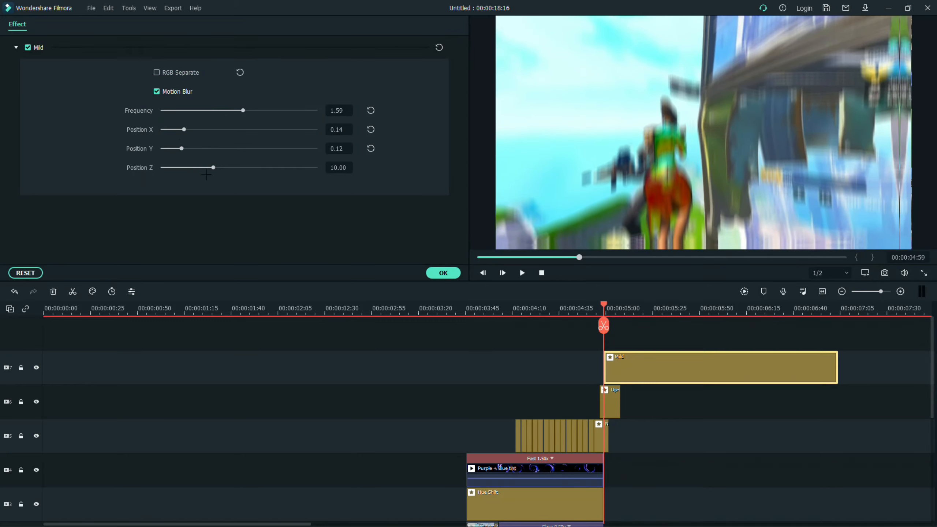
pyautogui.click(443, 273)
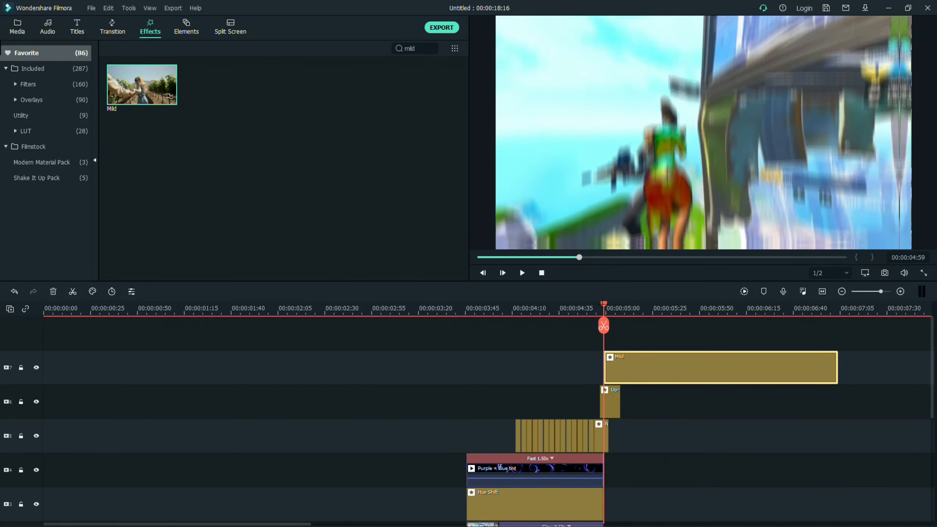
# Play back the section from the first Narrow effects through the Mild effect to check the shake
pyautogui.moveTo(602, 304); pyautogui.dragTo(515, 316)
pyautogui.press('space')
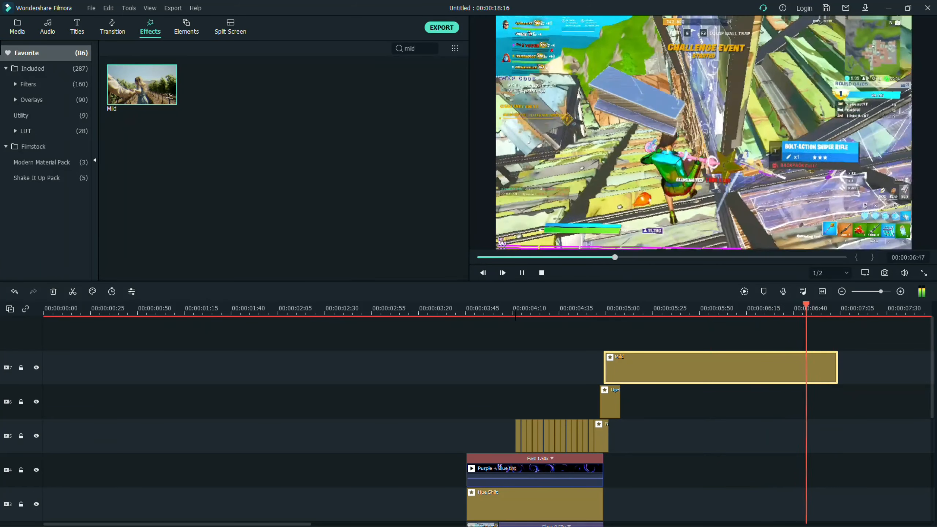
pyautogui.press('space')
pyautogui.scroll(-3, 813, 349)
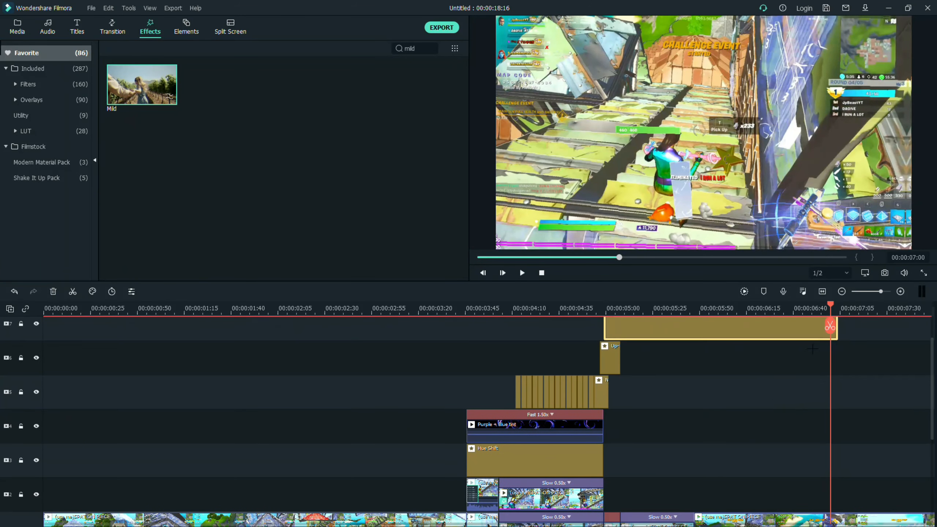
# Place the sample colors Gradient 1 on video track 3 and White on video track 4, both starting at the cut in the music track
pyautogui.click(17, 27)
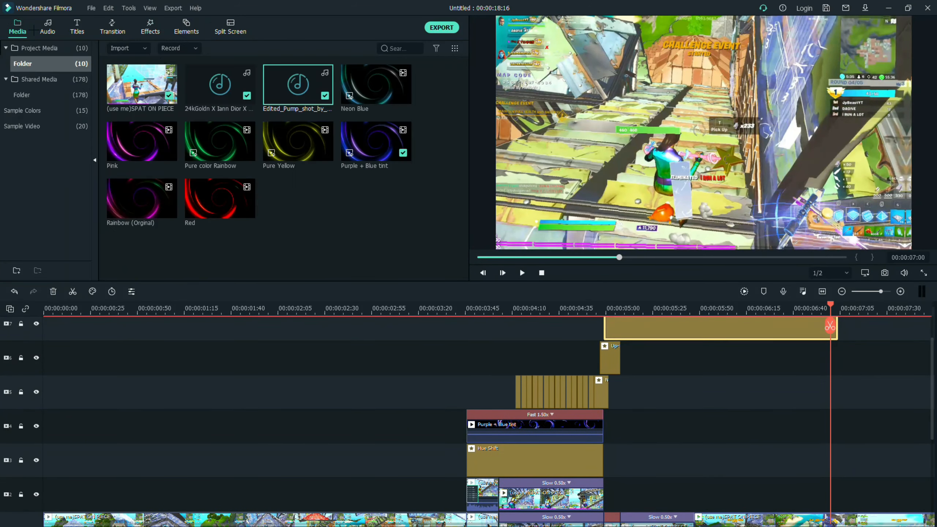
pyautogui.click(32, 111)
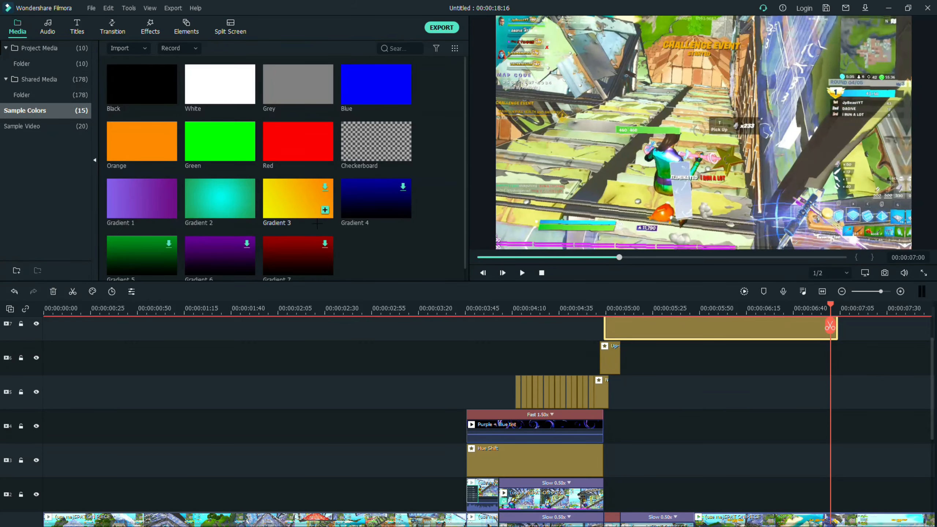
pyautogui.click(884, 292)
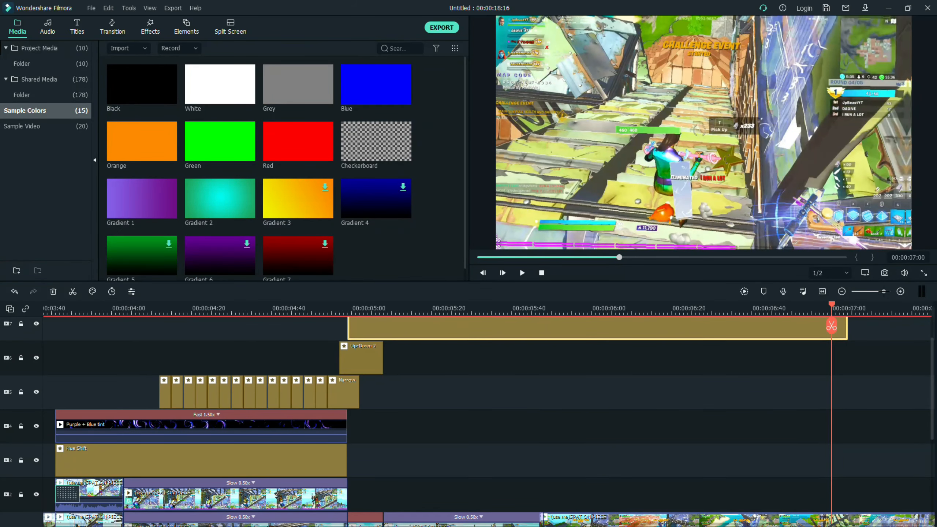
pyautogui.moveTo(142, 198); pyautogui.dragTo(361, 463)
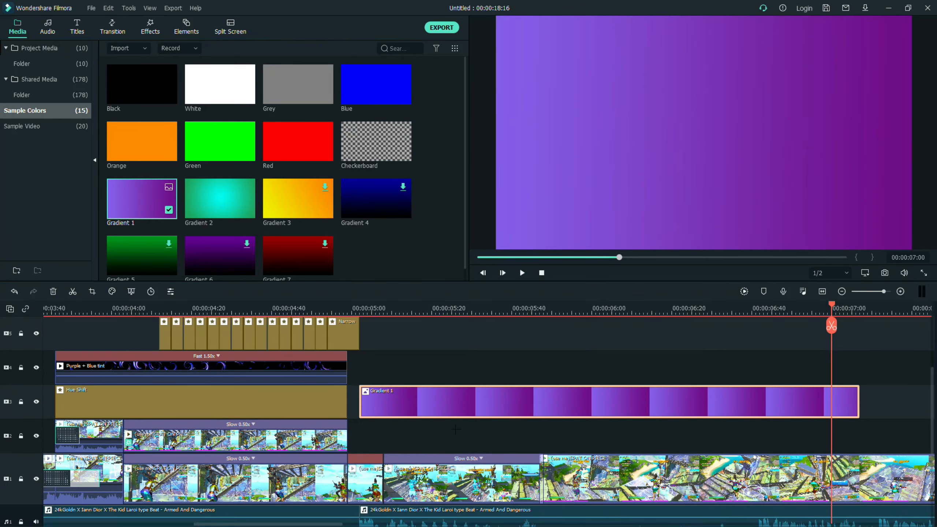
pyautogui.scroll(2, 431, 443)
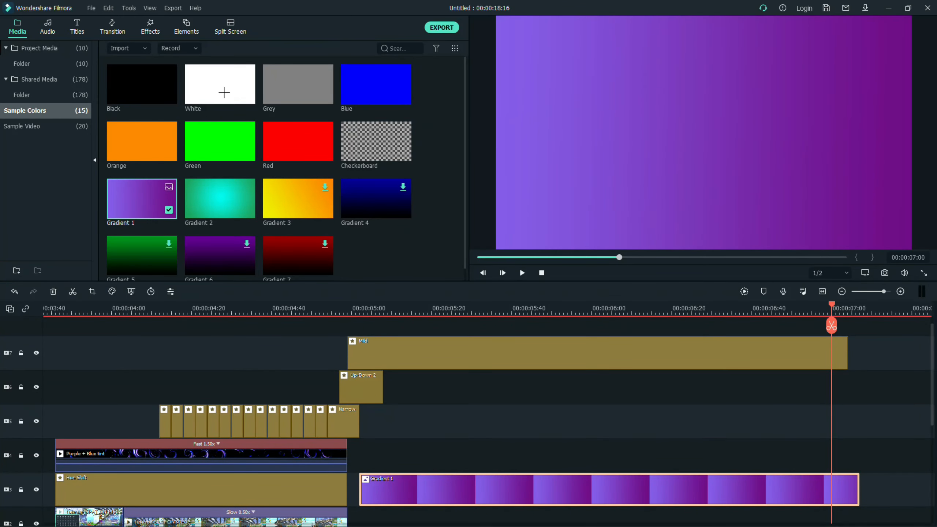
pyautogui.moveTo(224, 92); pyautogui.dragTo(360, 457)
pyautogui.scroll(-4, 627, 466)
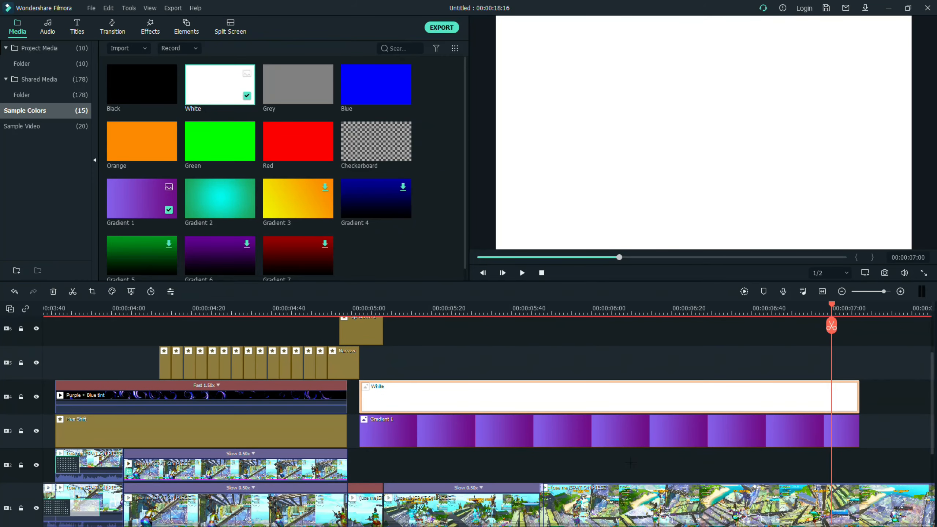
pyautogui.doubleClick(466, 432)
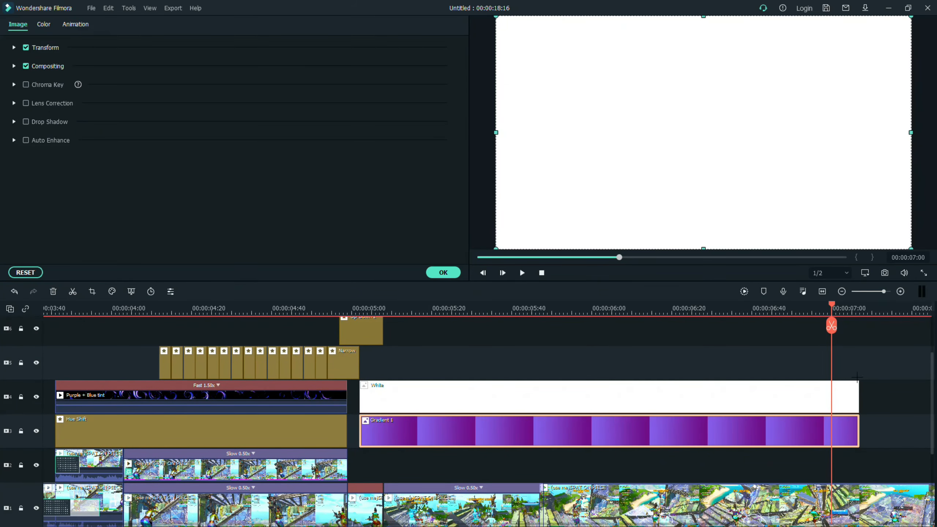
pyautogui.click(830, 400)
pyautogui.click(443, 273)
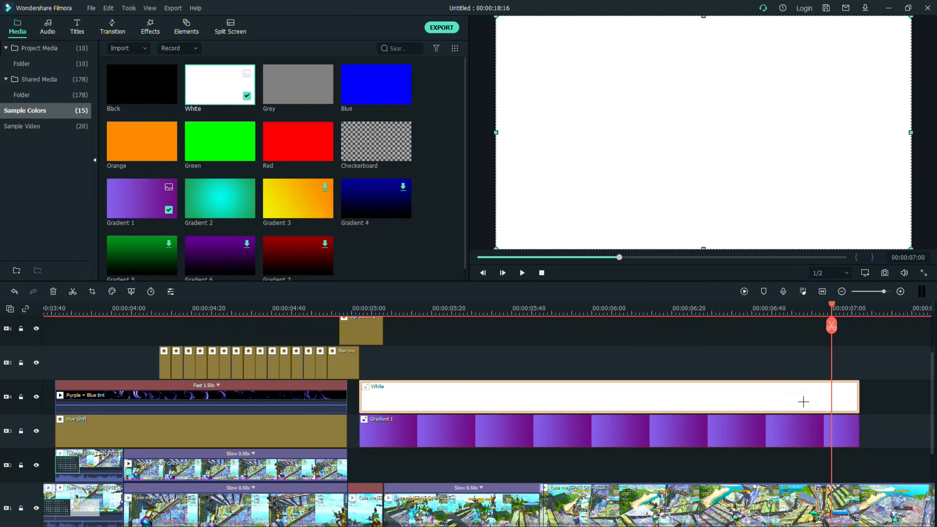
# Play back the section to find the trim point and shorten White and Gradient 1 together to end at 00:00:06:27
pyautogui.scroll(2, 807, 414)
pyautogui.scroll(-1, 807, 414)
pyautogui.moveTo(832, 326); pyautogui.dragTo(323, 325)
pyautogui.press('space')
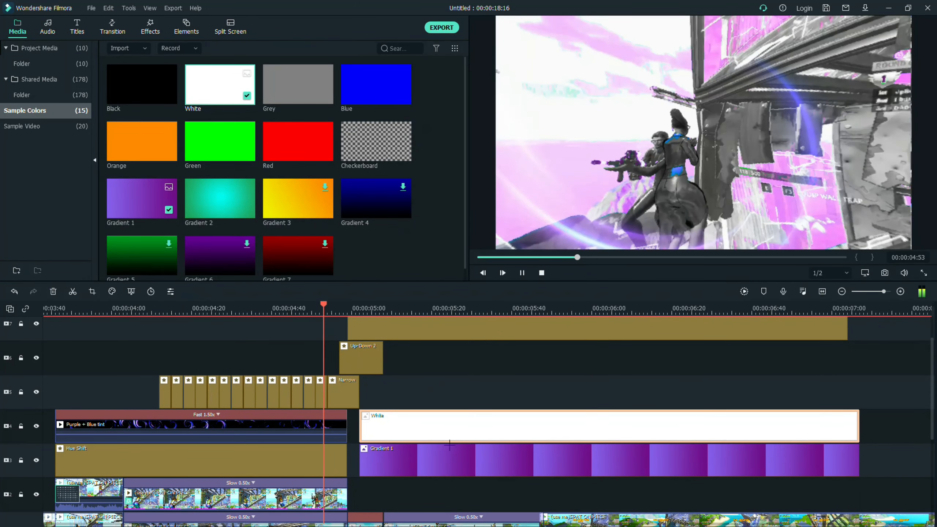
pyautogui.press('space')
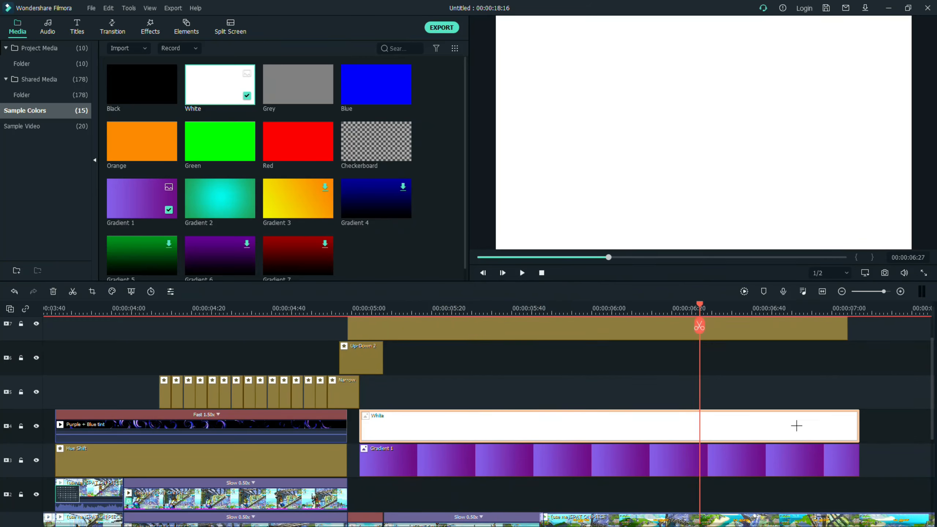
pyautogui.click(848, 468)
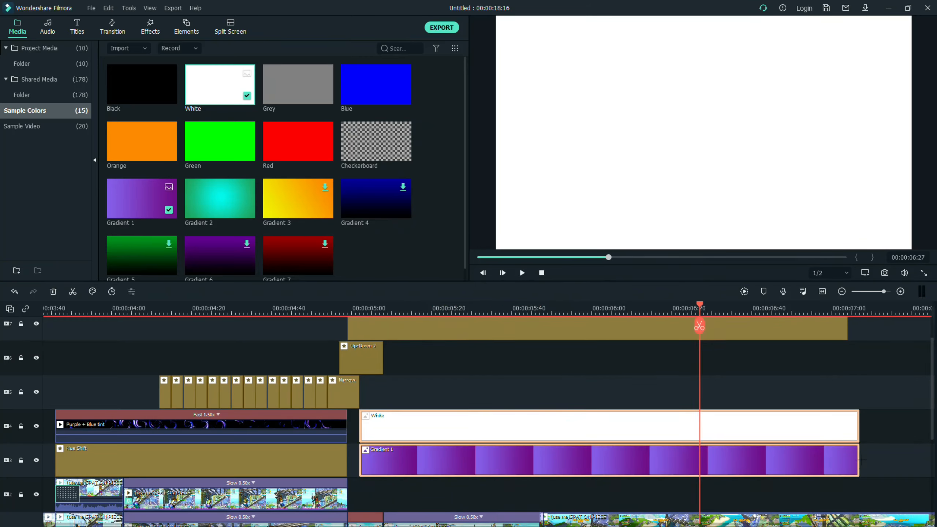
pyautogui.moveTo(859, 459); pyautogui.dragTo(702, 455)
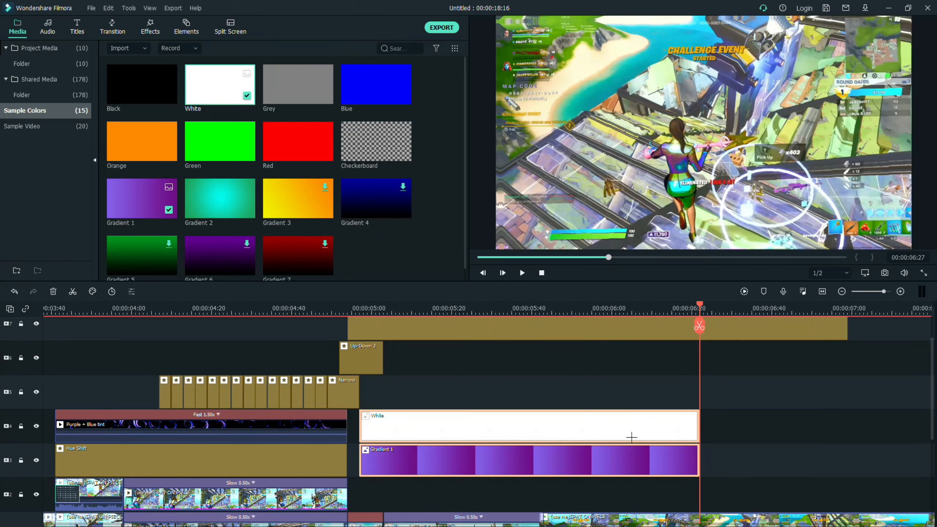
# Set the blending mode of the White clip on video track 4 to Overlay
pyautogui.doubleClick(566, 427)
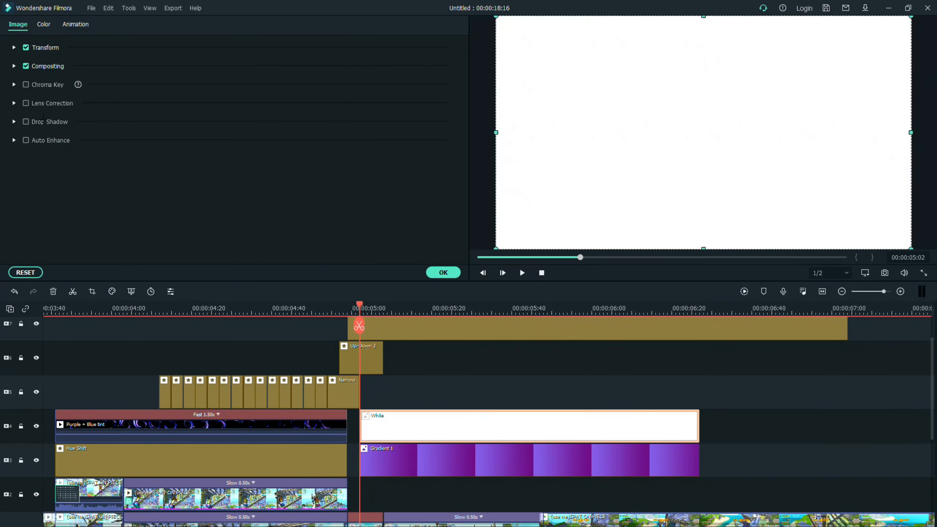
pyautogui.click(13, 66)
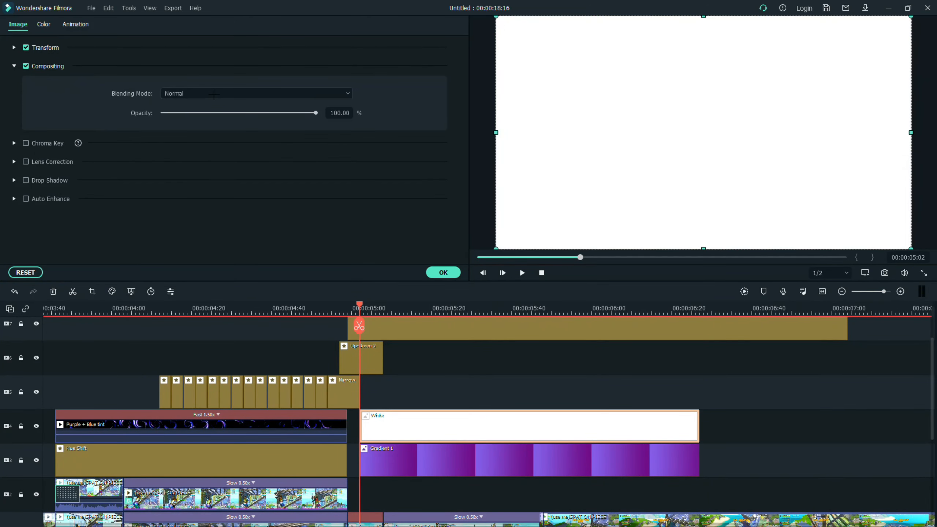
pyautogui.click(206, 94)
pyautogui.scroll(-3, 188, 182)
pyautogui.click(187, 179)
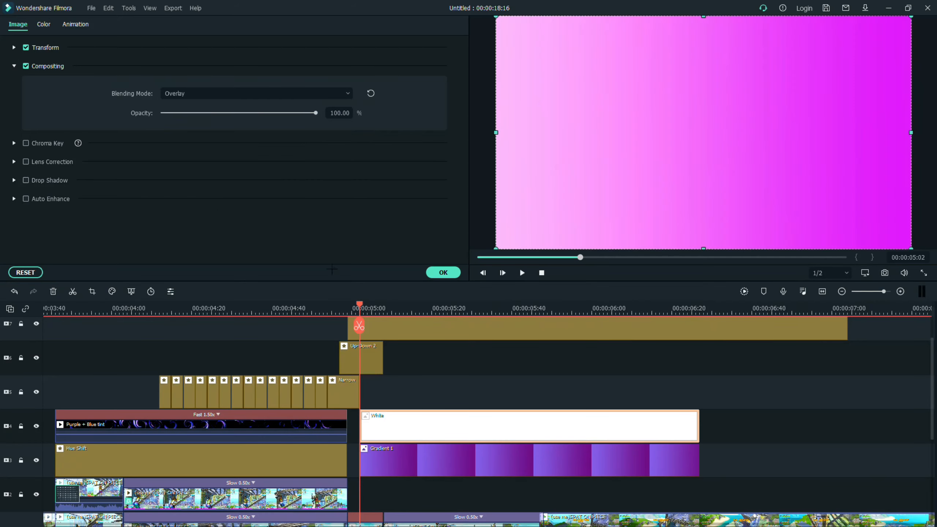
# Set the blending mode of the Gradient 1 clip on video track 3 to Color Dodge
pyautogui.click(473, 449)
pyautogui.click(206, 93)
pyautogui.scroll(-2, 207, 198)
pyautogui.click(205, 192)
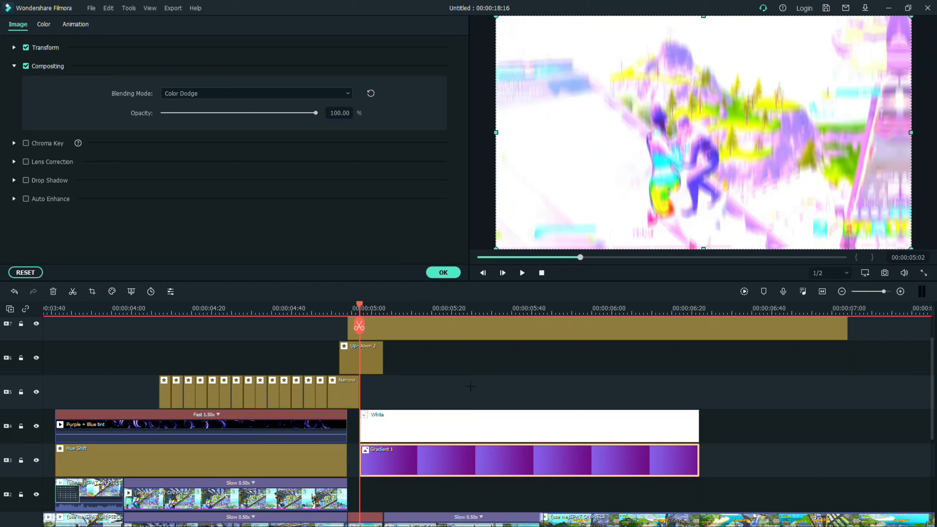
pyautogui.click(443, 272)
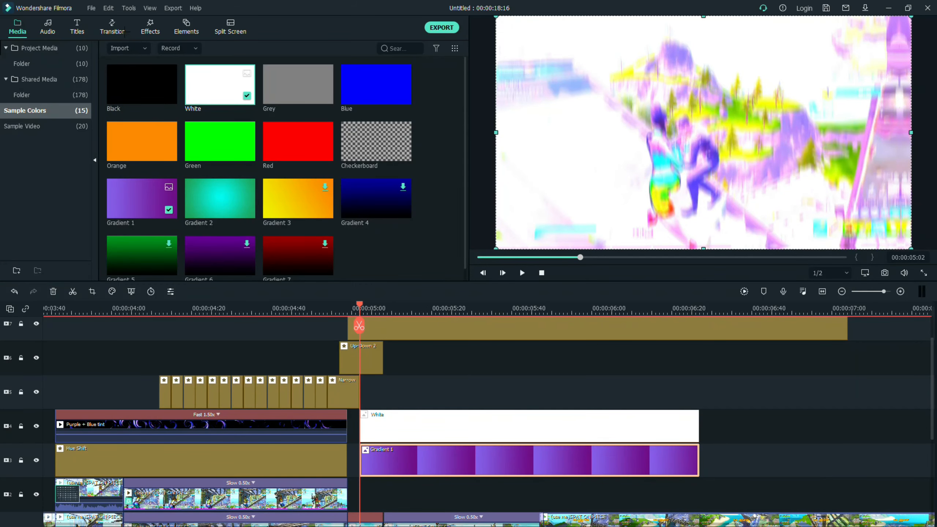
# Lower the opacity of the White clip to about 53.5% and of the Gradient 1 clip to about 77%
pyautogui.doubleClick(426, 423)
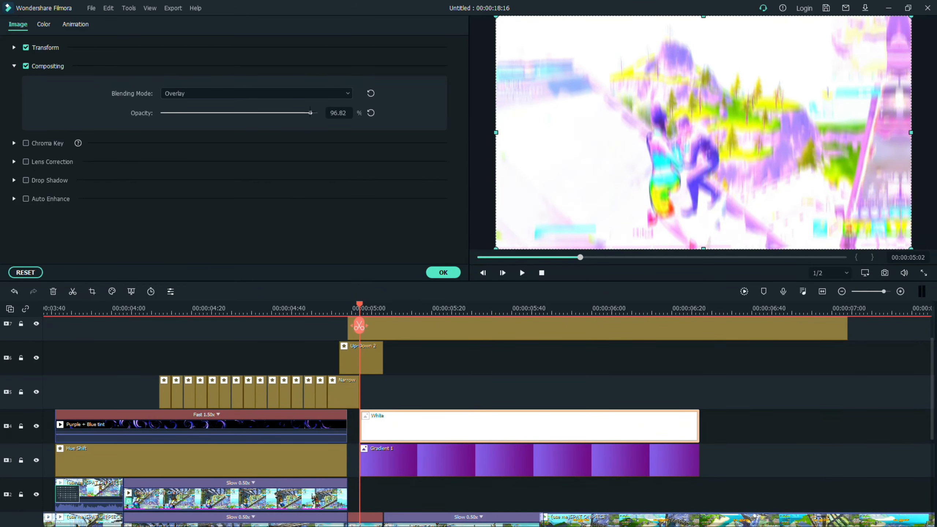
pyautogui.moveTo(311, 113); pyautogui.dragTo(244, 113)
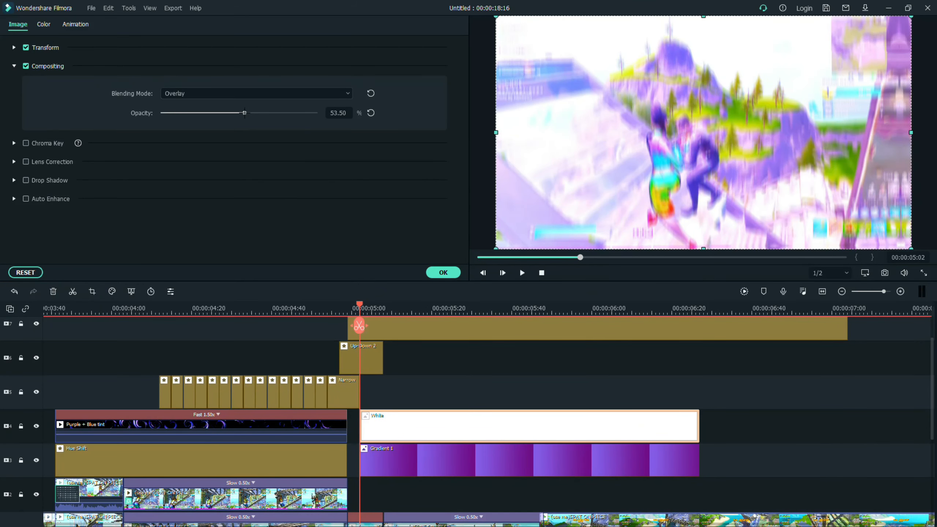
pyautogui.click(419, 464)
pyautogui.moveTo(250, 115); pyautogui.dragTo(291, 115)
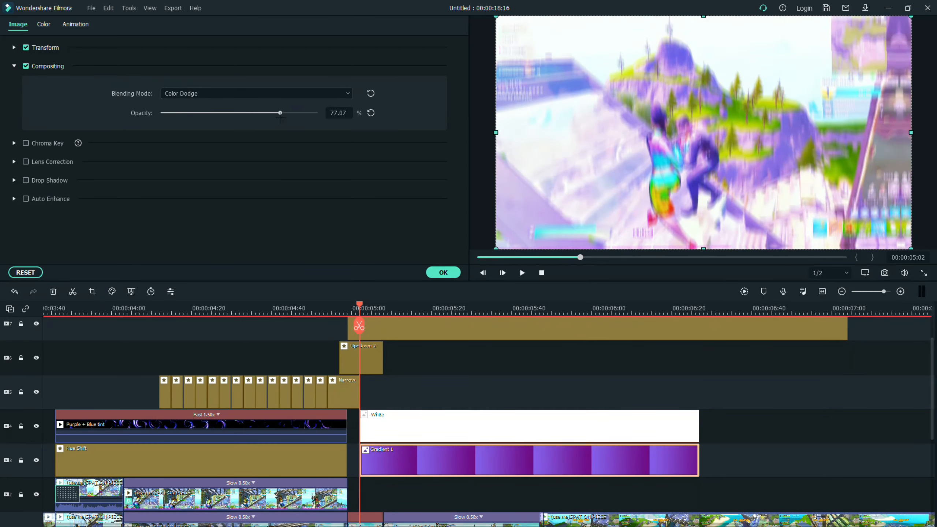
pyautogui.click(443, 272)
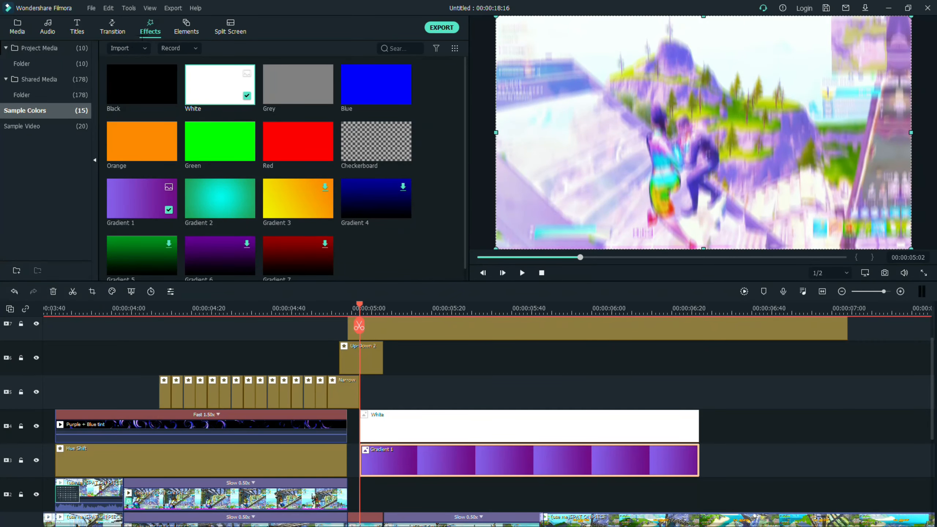
# Add Dissolve transitions to the ends of the White clip on video track 4 and the Gradient 1 clip on video track 3
pyautogui.click(112, 28)
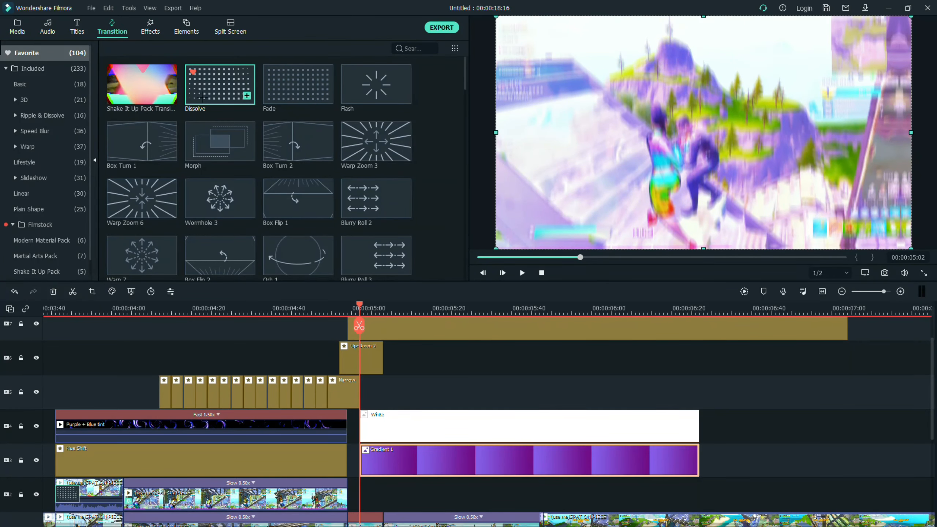
pyautogui.moveTo(202, 98); pyautogui.dragTo(564, 459)
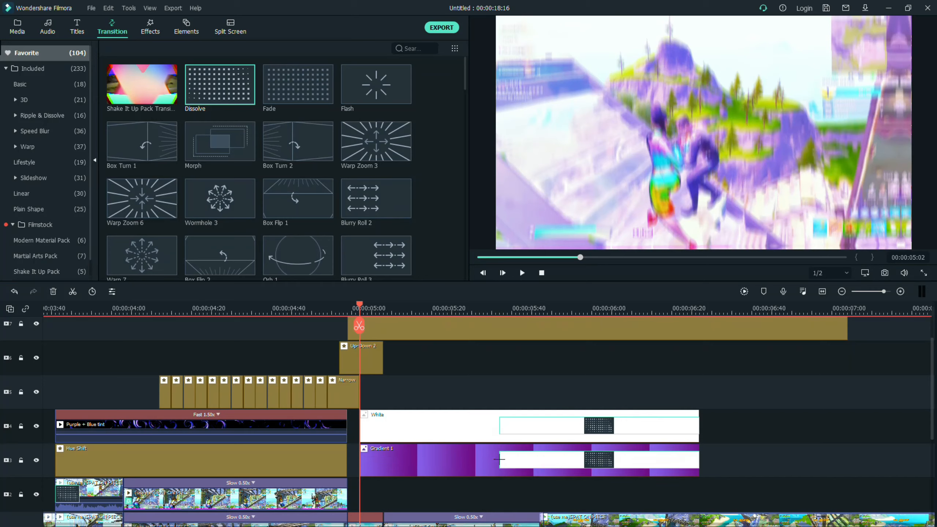
# Extend the Dissolve transitions on the White and Gradient 1 clips over most of each clip's length and play back the flash
pyautogui.moveTo(499, 459); pyautogui.dragTo(429, 415)
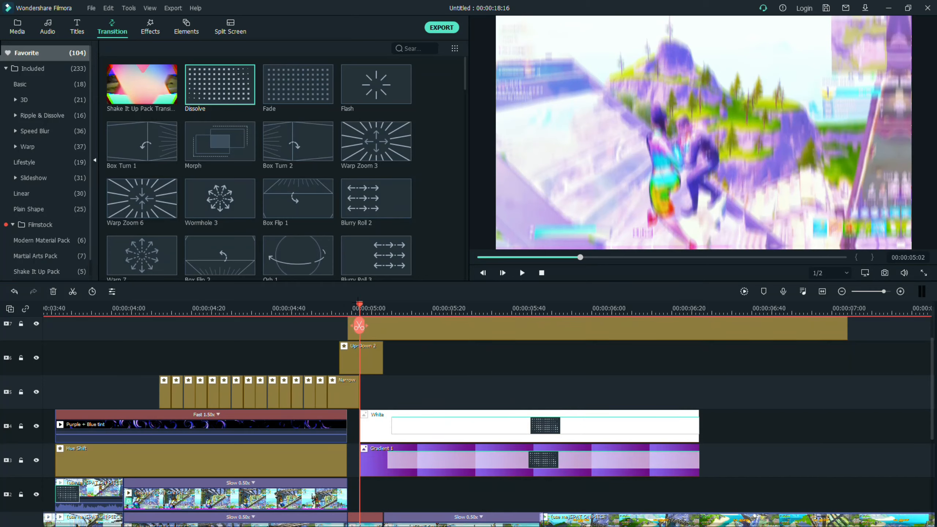
pyautogui.moveTo(359, 302); pyautogui.dragTo(216, 303)
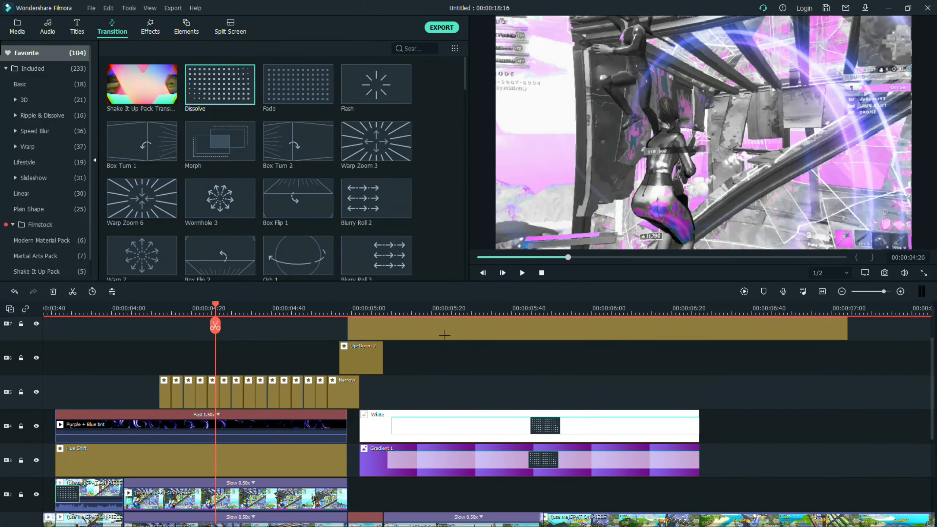
pyautogui.press('space')
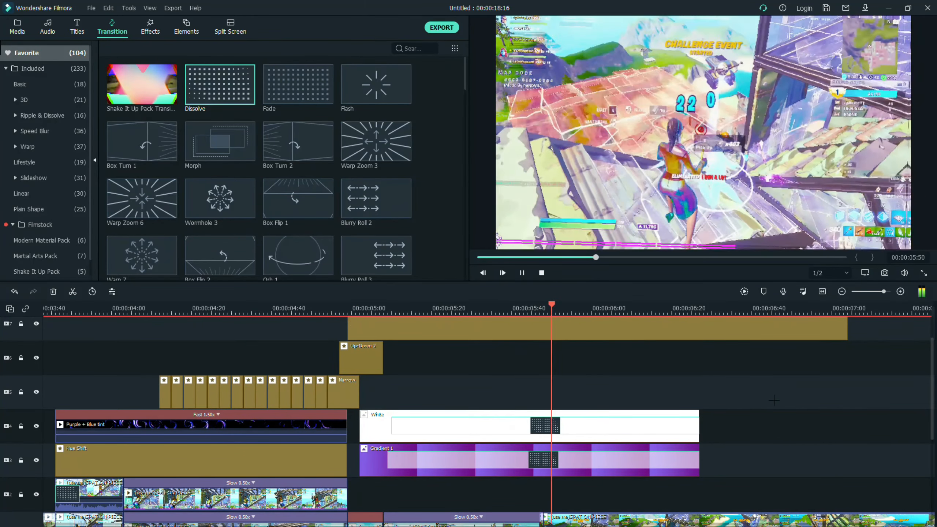
pyautogui.press('space')
pyautogui.scroll(-3, 774, 400)
pyautogui.click(366, 464)
pyautogui.moveTo(347, 308); pyautogui.dragTo(175, 393)
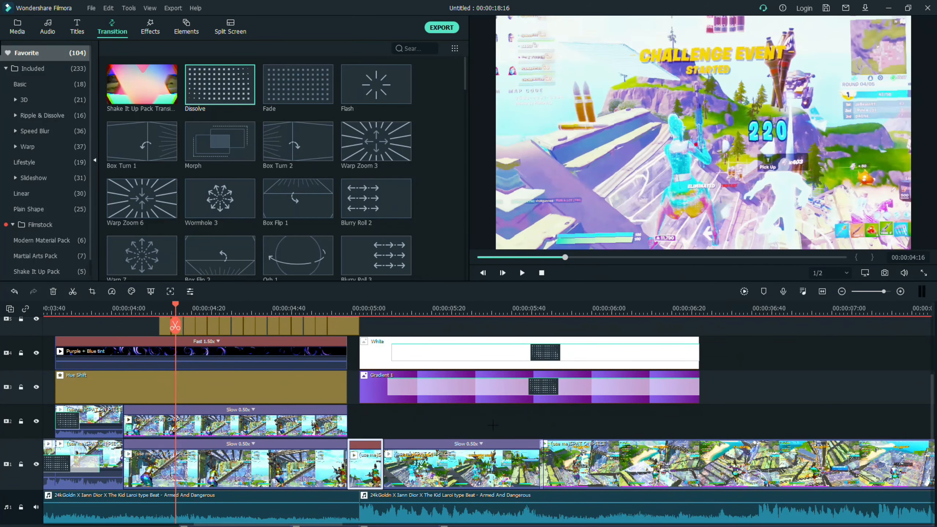
pyautogui.scroll(4, 493, 425)
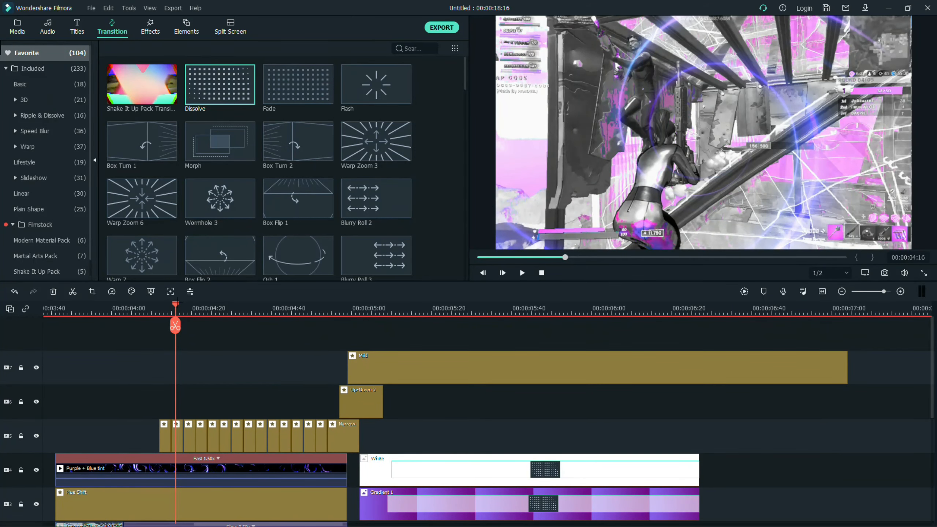
# Add the Black sample color on a new track above the Mild effect, running from about 00:00:04:00 to the White clip's start
pyautogui.moveTo(176, 304); pyautogui.dragTo(151, 303)
pyautogui.doubleClick(50, 69)
pyautogui.doubleClick(49, 68)
pyautogui.scroll(-1, 48, 133)
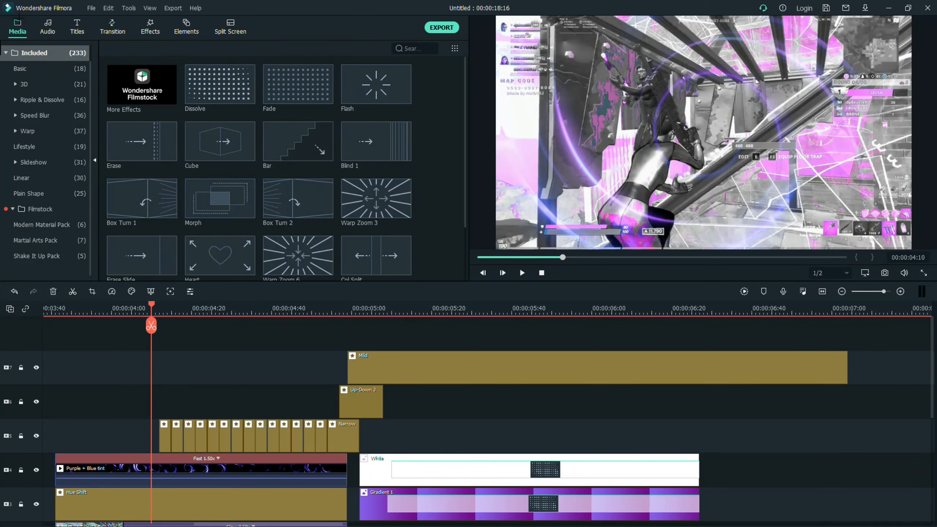
pyautogui.click(17, 27)
pyautogui.moveTo(142, 84); pyautogui.dragTo(108, 332)
pyautogui.moveTo(612, 363); pyautogui.dragTo(359, 365)
pyautogui.scroll(-2, 504, 434)
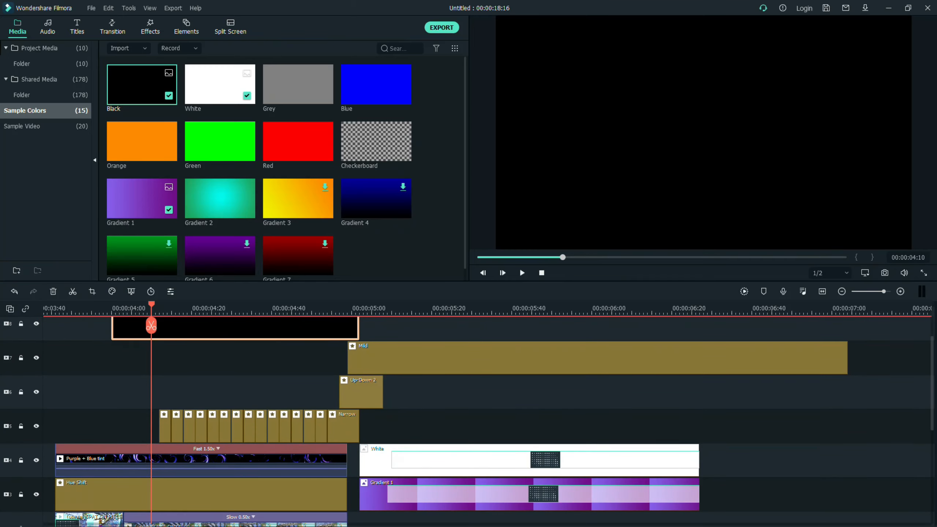
pyautogui.scroll(2, 487, 421)
# Keyframe the Black clip's opacity from 0% at 00:00:04:10 to 75% at its end at 00:00:05:02
pyautogui.hotkey('alt', 'e')
pyautogui.click(76, 24)
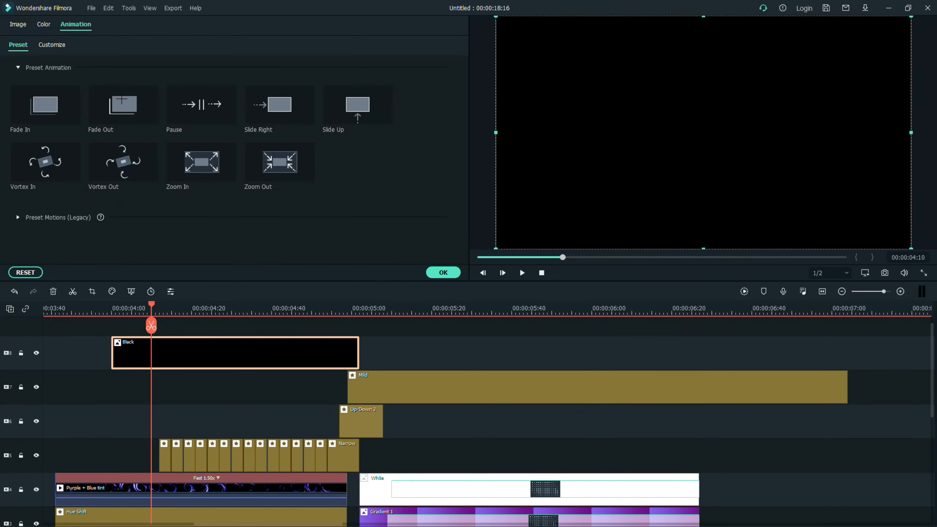
pyautogui.click(52, 44)
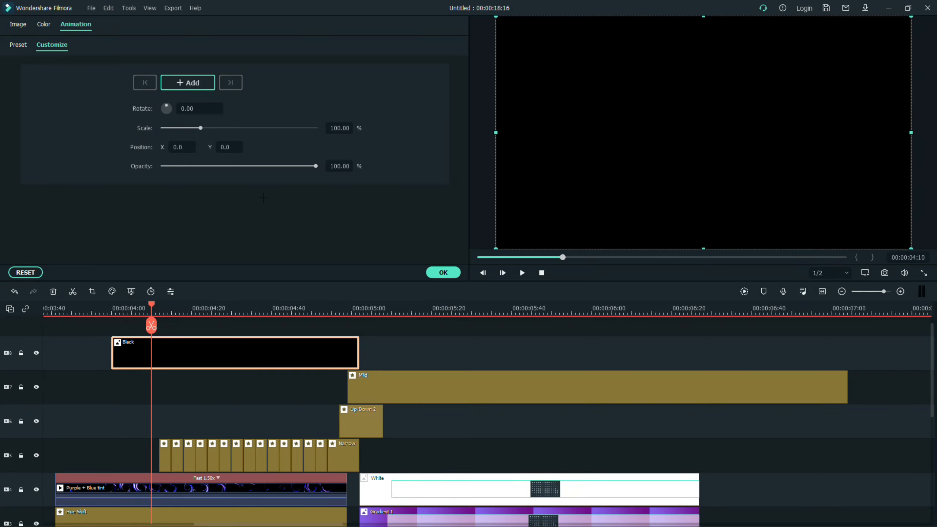
pyautogui.click(187, 84)
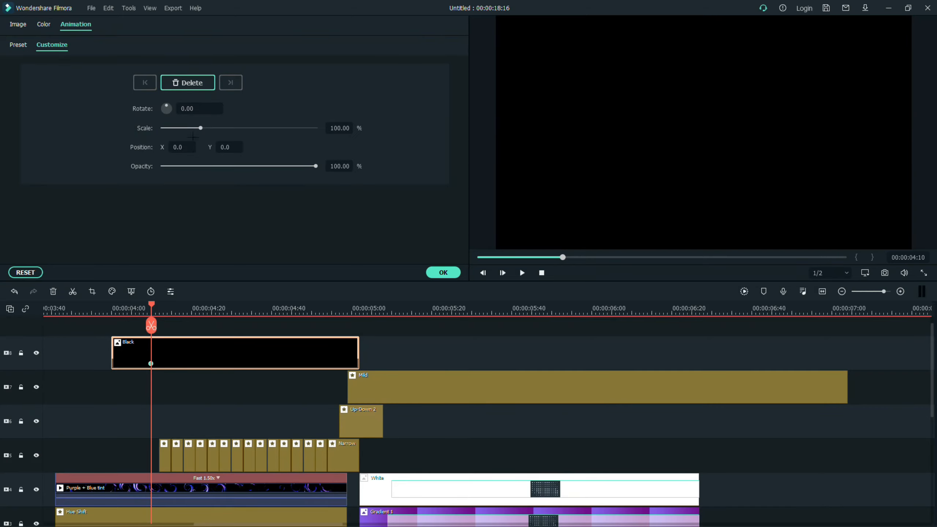
pyautogui.moveTo(315, 166); pyautogui.dragTo(163, 166)
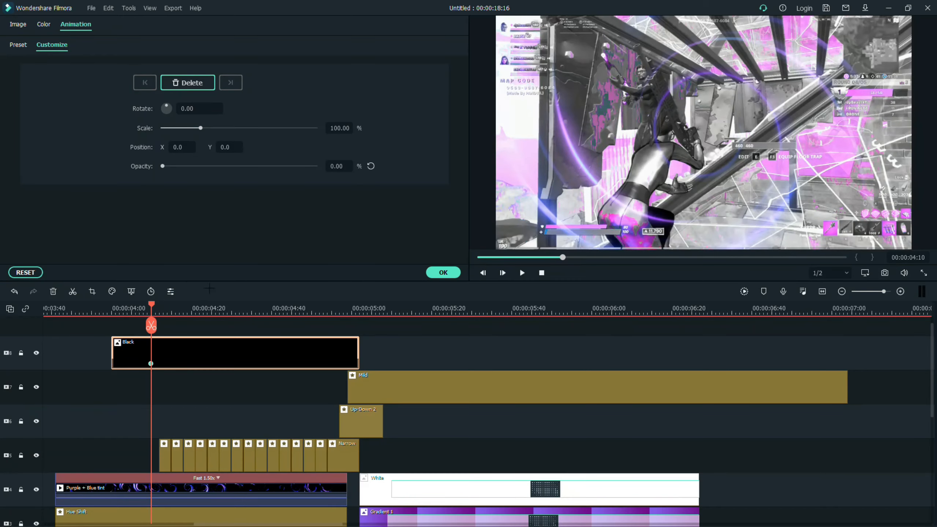
pyautogui.moveTo(151, 325); pyautogui.dragTo(359, 325)
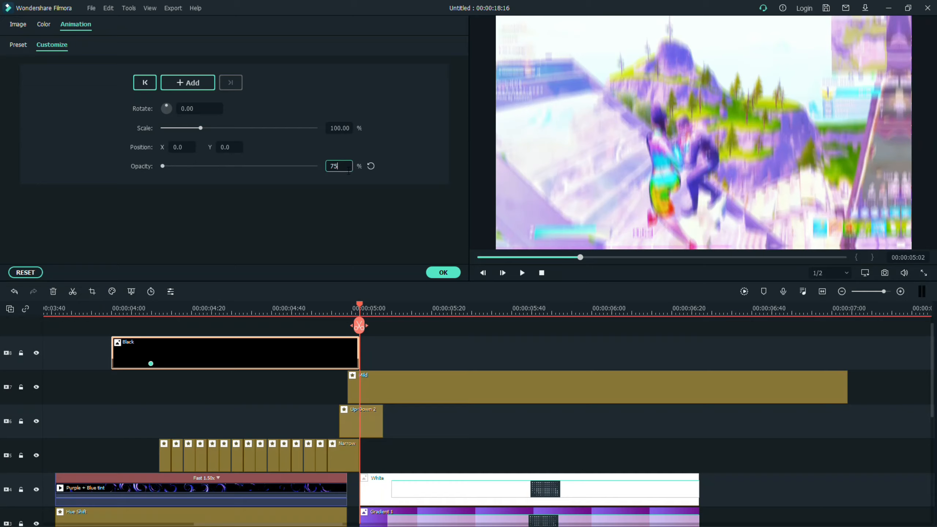
pyautogui.press('Return')
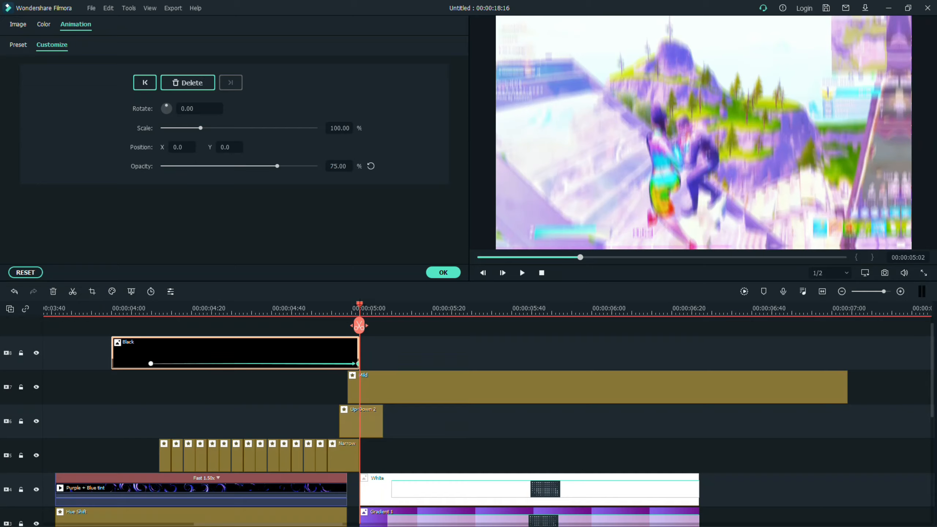
# Move the Black clip's first opacity keyframe to about 00:00:04:20 and preview the fade to black
pyautogui.moveTo(359, 325); pyautogui.dragTo(144, 325)
pyautogui.moveTo(151, 363); pyautogui.dragTo(243, 363)
pyautogui.press('space')
pyautogui.press('space')
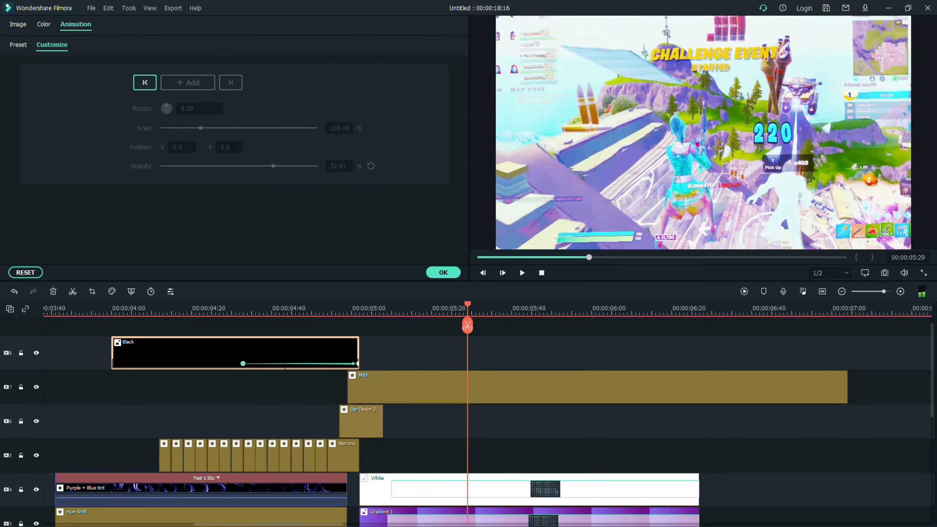
pyautogui.moveTo(243, 364); pyautogui.dragTo(194, 363)
pyautogui.click(244, 310)
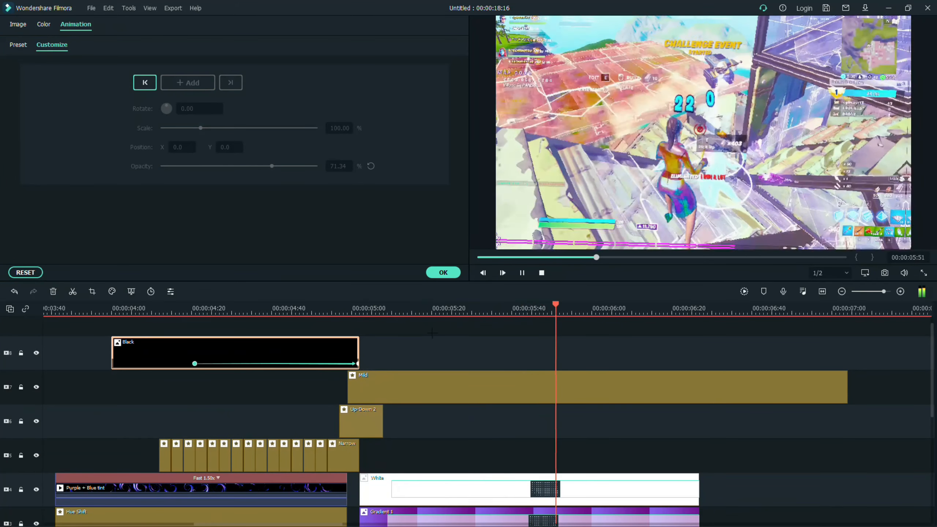
pyautogui.press('space')
pyautogui.scroll(-3, 579, 392)
pyautogui.scroll(2, 524, 391)
pyautogui.scroll(-2, 459, 392)
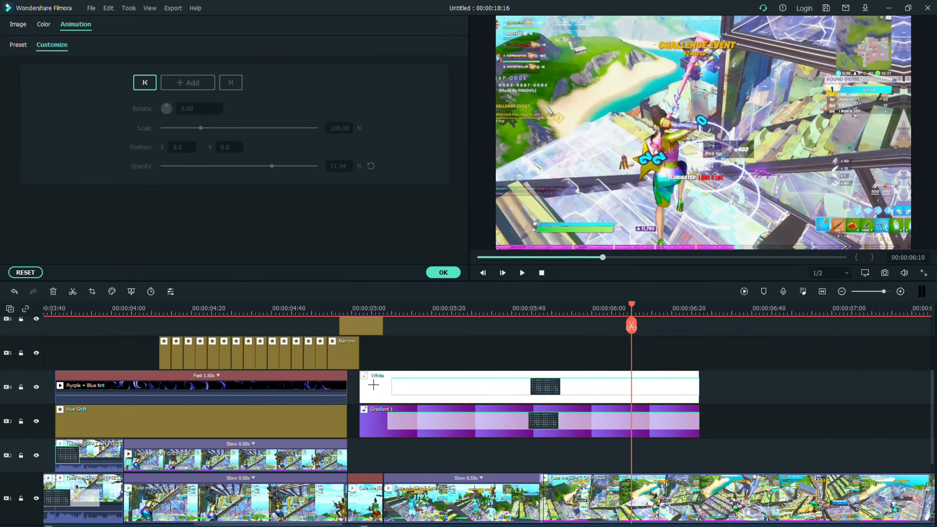
pyautogui.click(382, 352)
pyautogui.moveTo(397, 351); pyautogui.dragTo(106, 351)
pyautogui.scroll(2, 416, 360)
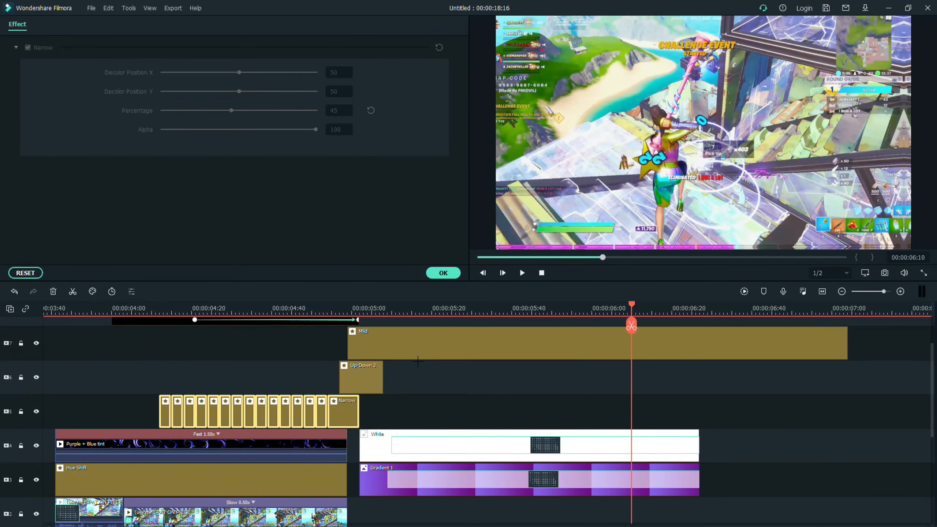
pyautogui.click(442, 272)
pyautogui.moveTo(406, 413); pyautogui.dragTo(98, 406)
pyautogui.scroll(1, 356, 399)
pyautogui.click(462, 420)
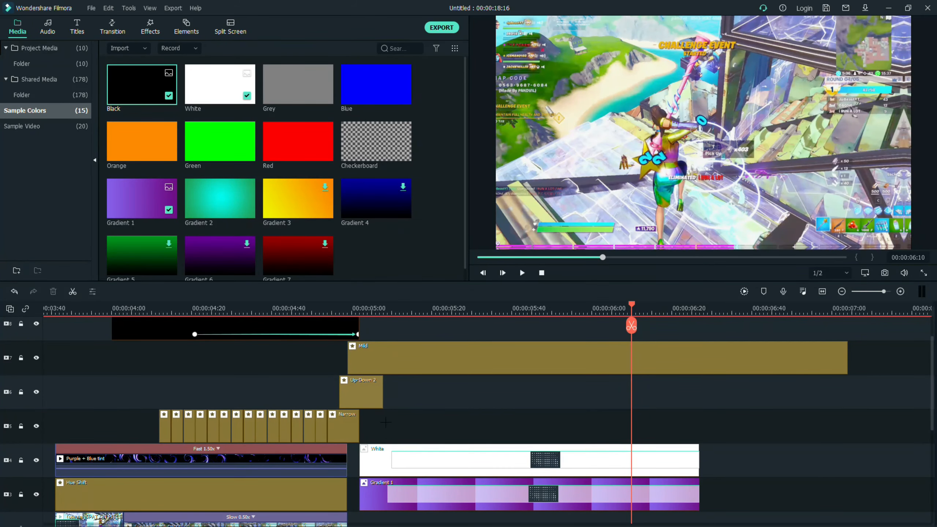
pyautogui.scroll(1, 385, 423)
# Move the Narrow, Up-Down 2, Mild and Black clips up one track together, leaving video track 5 empty
pyautogui.moveTo(411, 445); pyautogui.dragTo(138, 326)
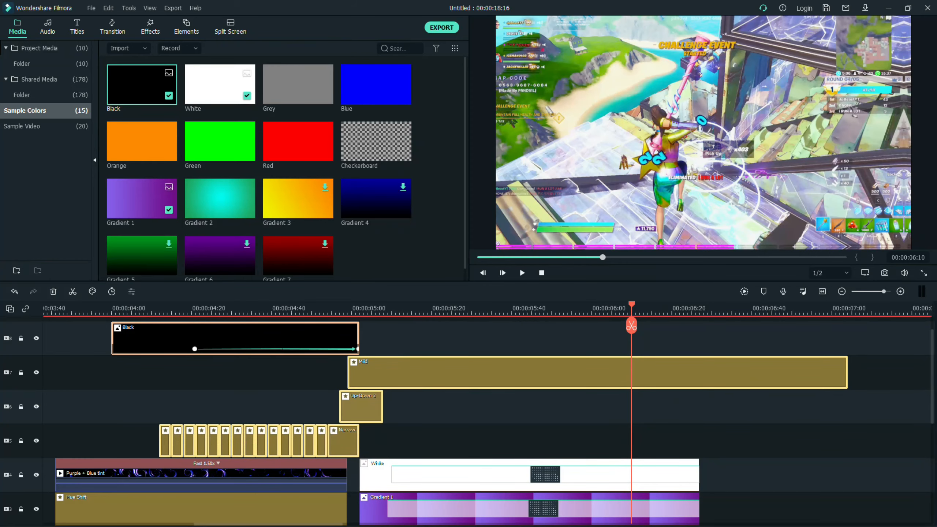
pyautogui.scroll(2, 284, 323)
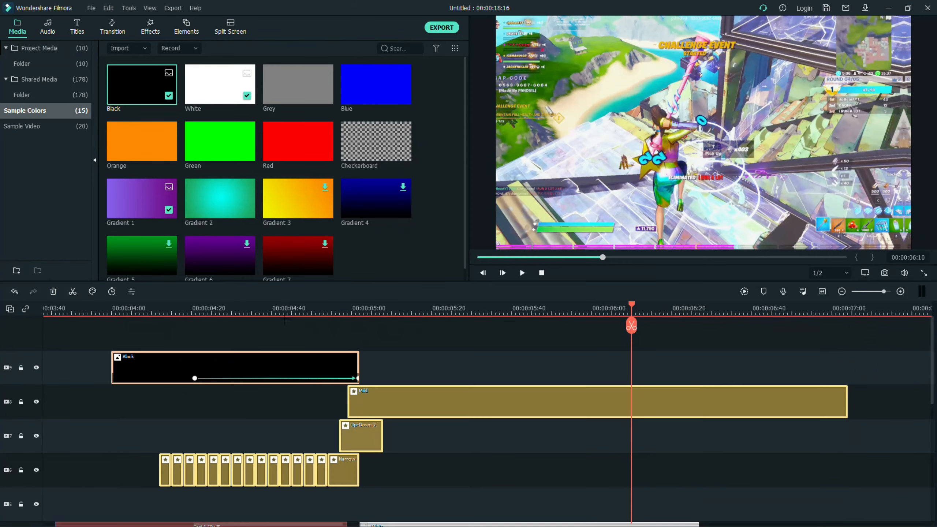
pyautogui.scroll(-3, 450, 447)
pyautogui.scroll(-2, 326, 442)
# Duplicate the Purple + Blue tint clip onto video track 5, aligned directly above the original on video track 4
pyautogui.click(274, 392)
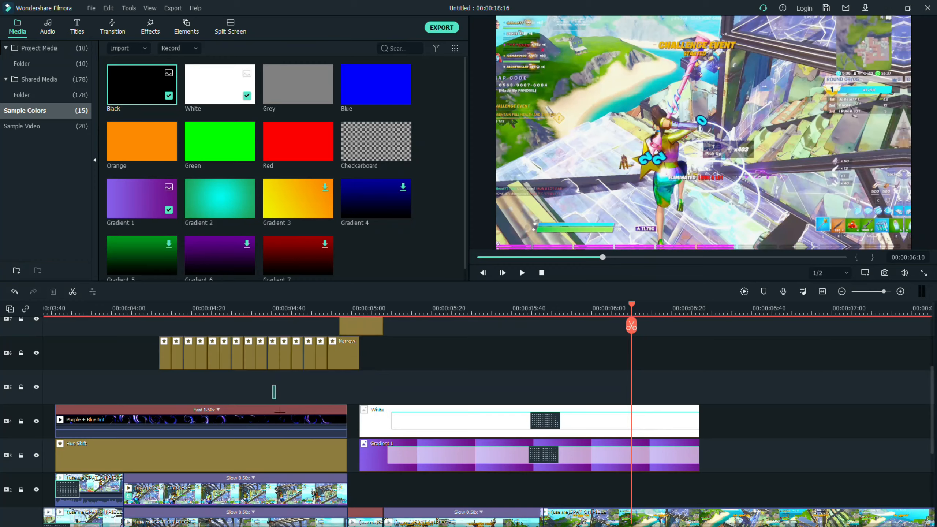
pyautogui.click(279, 421)
pyautogui.rightClick(285, 422)
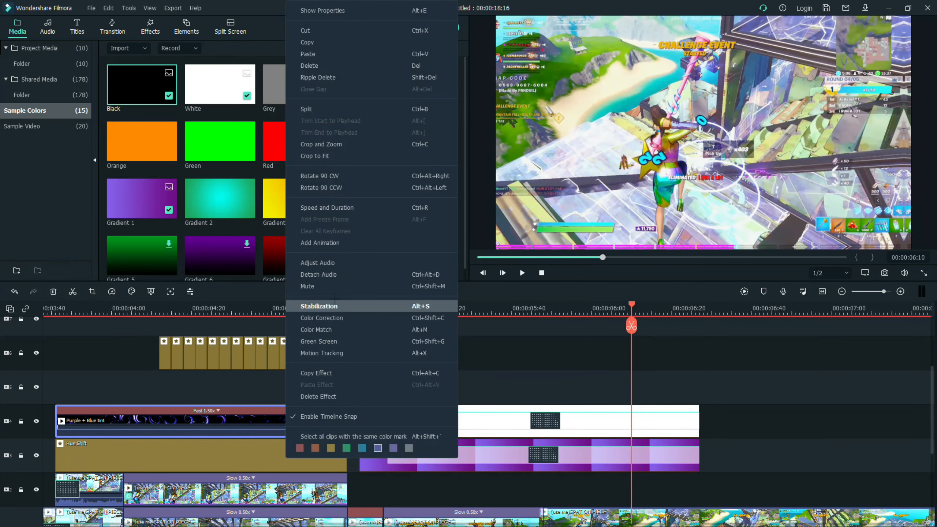
pyautogui.click(325, 42)
pyautogui.moveTo(631, 304); pyautogui.dragTo(711, 304)
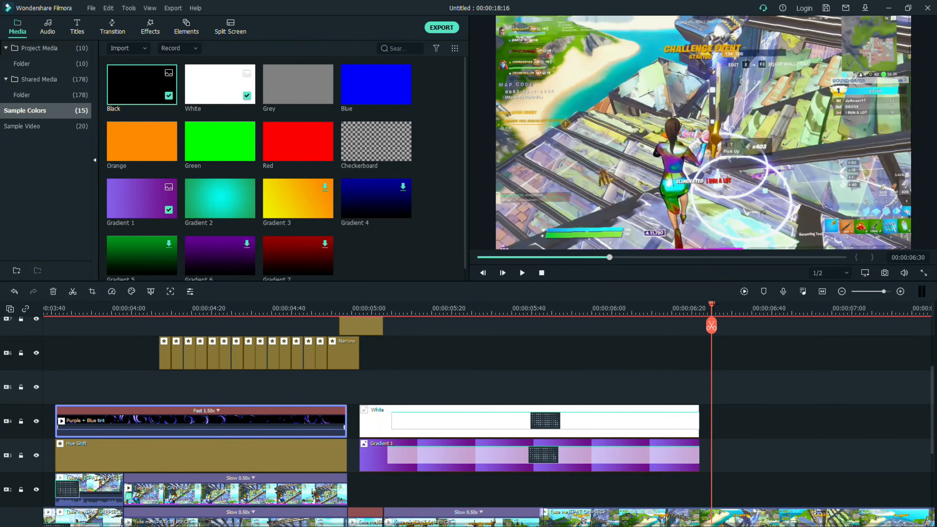
pyautogui.hotkey('ctrl', 'v')
pyautogui.moveTo(708, 426); pyautogui.dragTo(54, 395)
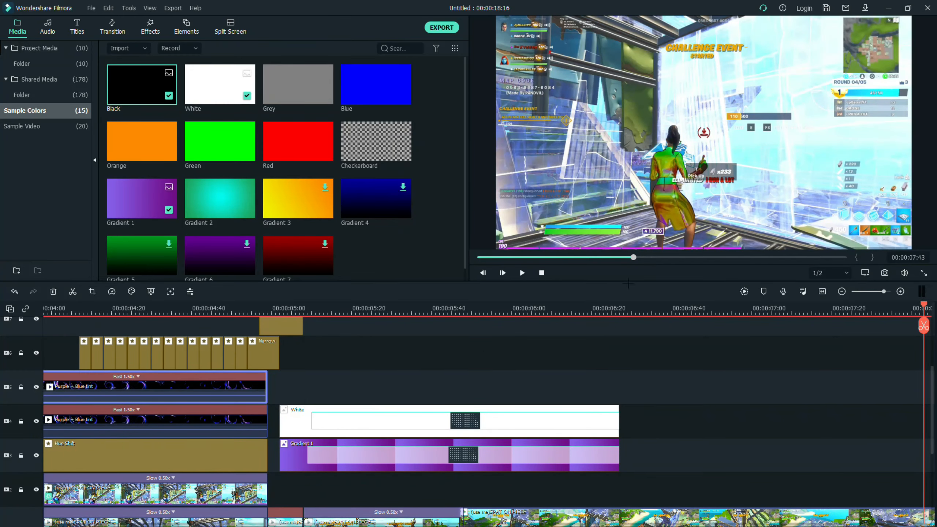
# Play back the sequence from 00:00:03:31 to check the doubled Purple + Blue tint overlay, and return the playhead to 00:00:02:21
pyautogui.moveTo(633, 258); pyautogui.dragTo(552, 260)
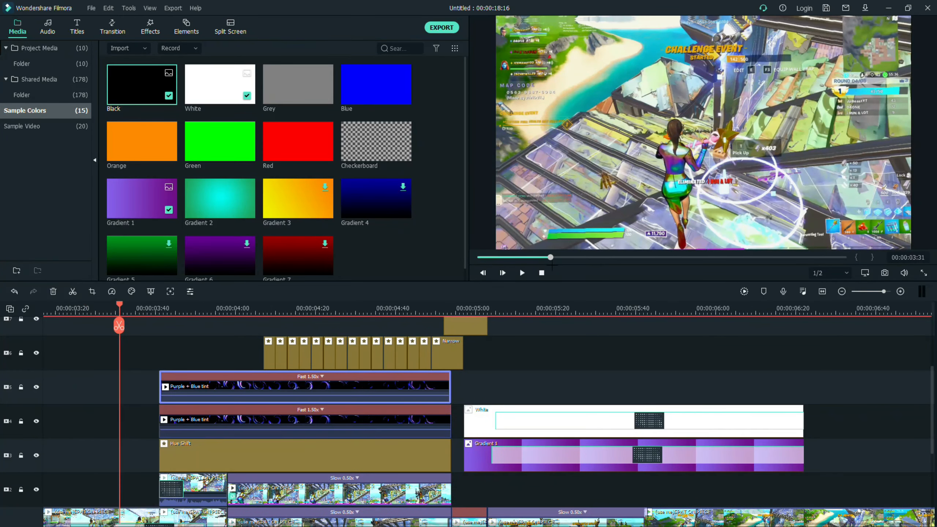
pyautogui.press('space')
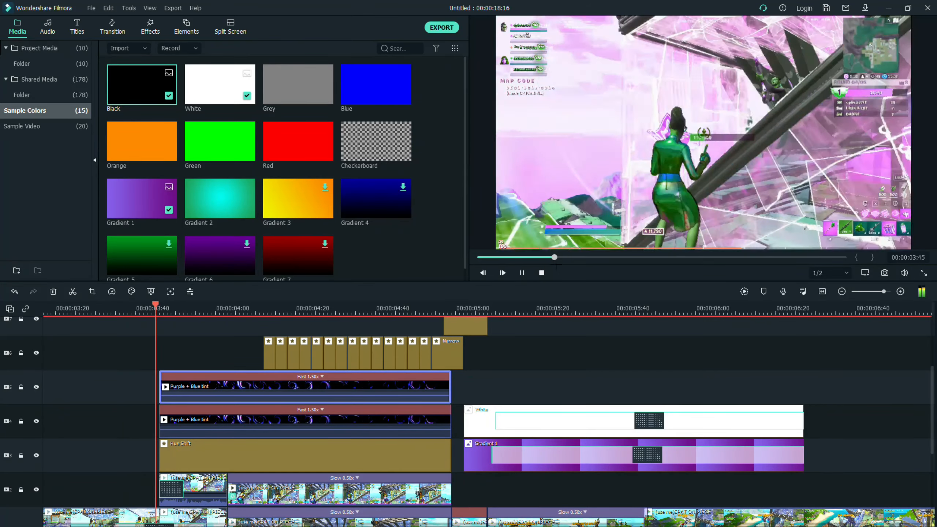
pyautogui.press('space')
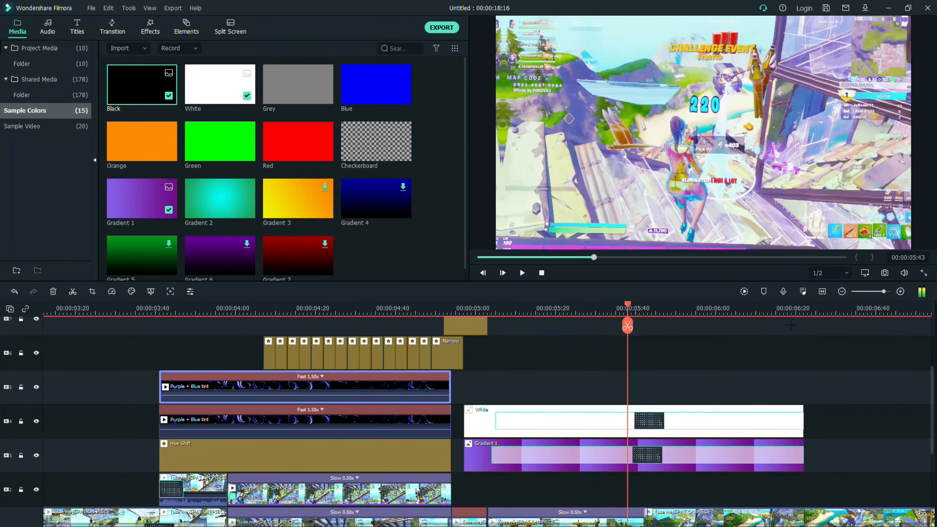
pyautogui.scroll(-2, 794, 373)
pyautogui.scroll(-2, 802, 352)
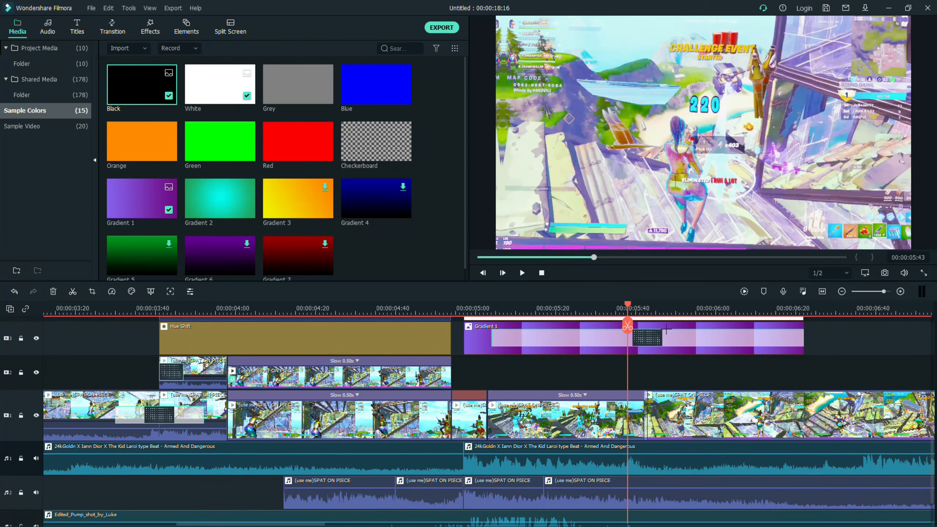
pyautogui.moveTo(595, 256); pyautogui.dragTo(527, 257)
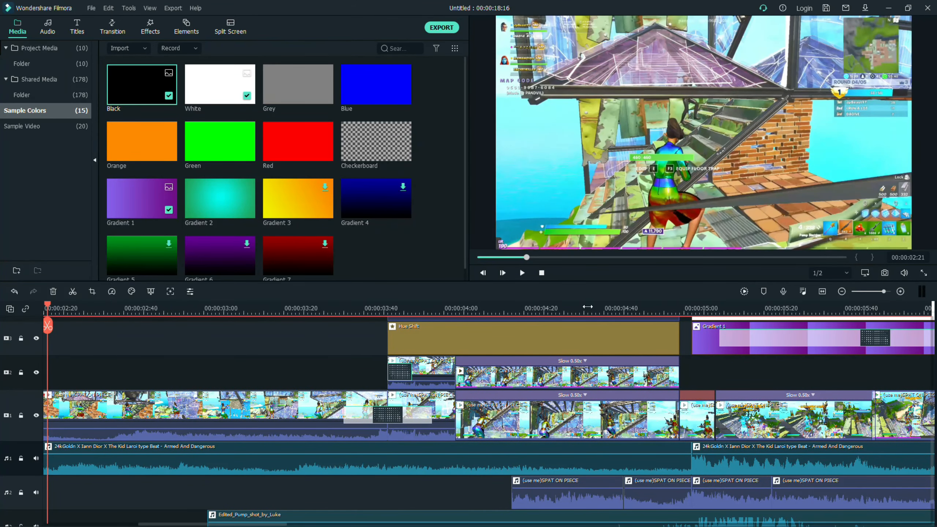